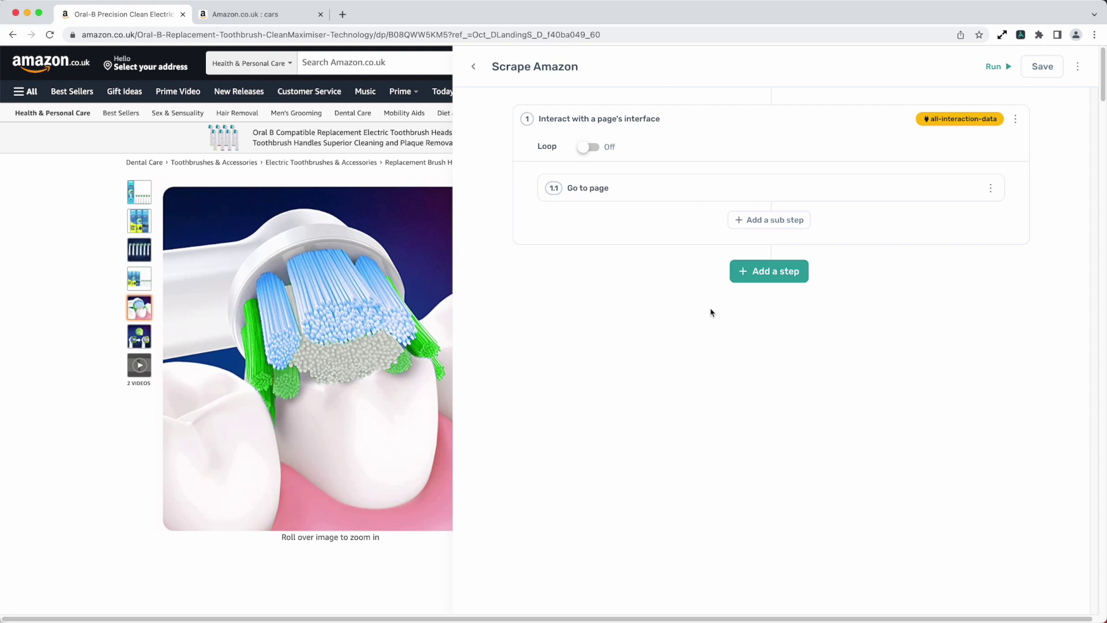
Step: Add a 'Get data from a webpage' sub-step (1.2) under Go to page, found by searching 'get'
left_click(784, 221)
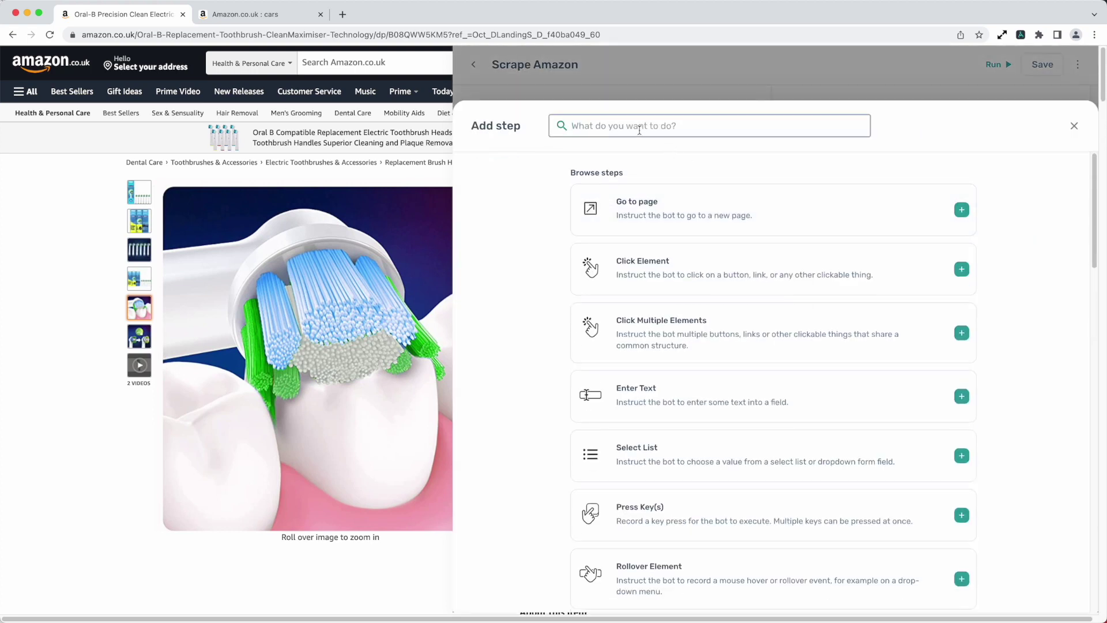
type("get")
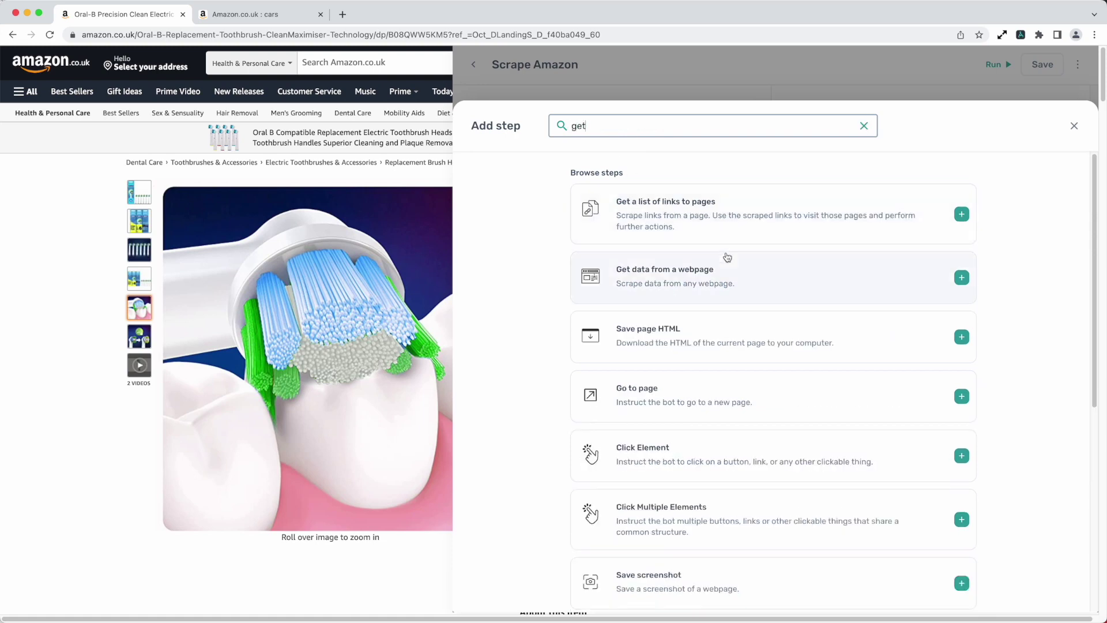
left_click(715, 286)
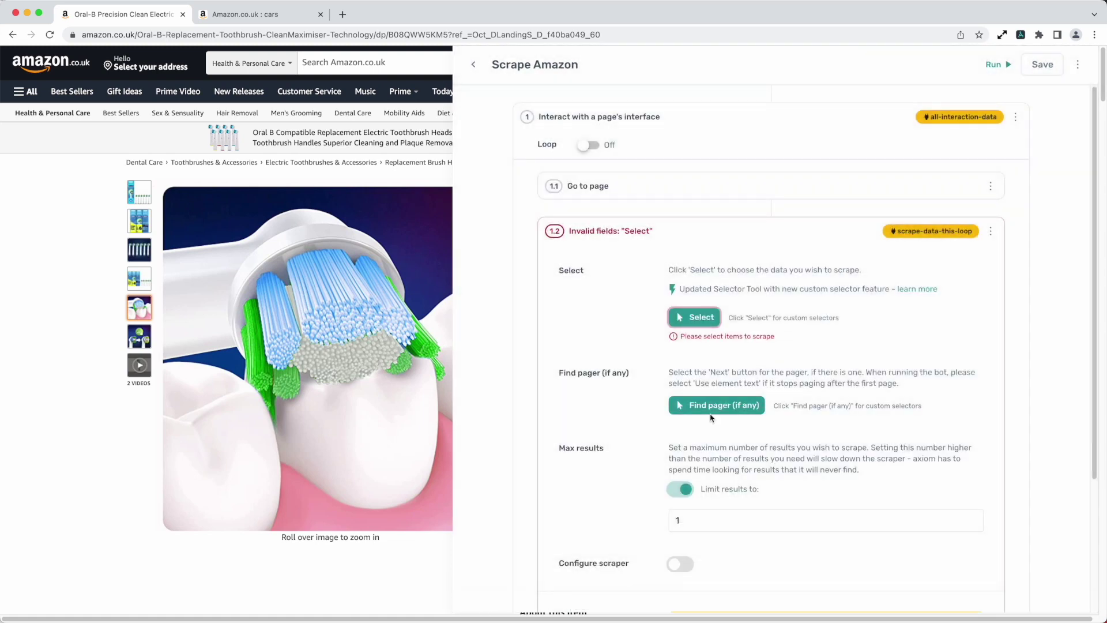
scroll(713, 419, "down", 2)
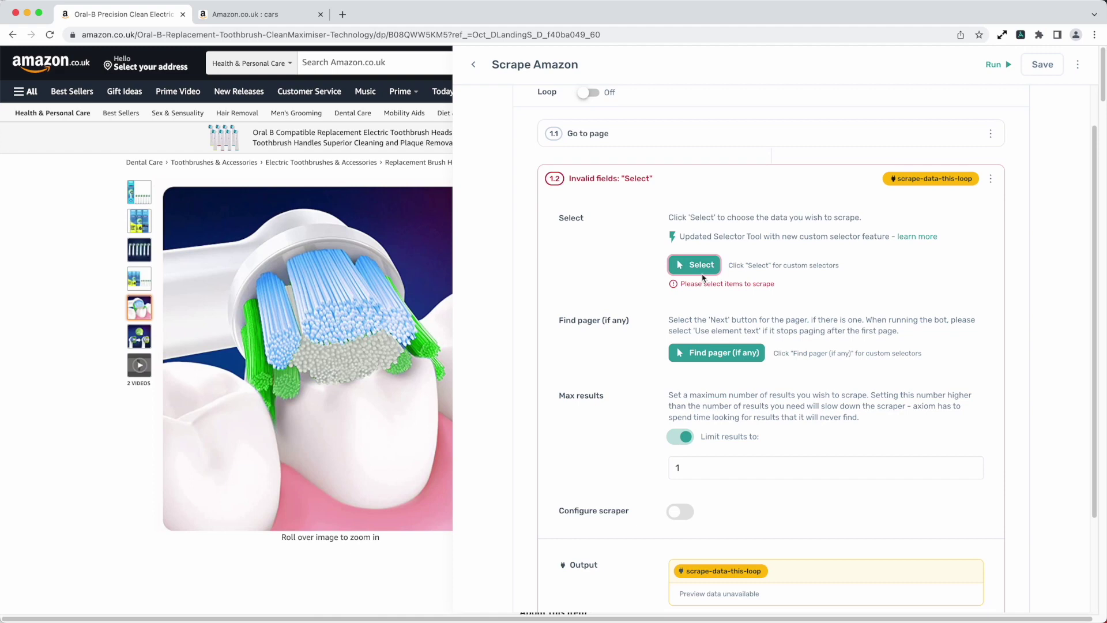
Step: Capture the product title, the £13.99 price and the 3,295 ratings count into columns A, B and C
left_click(685, 264)
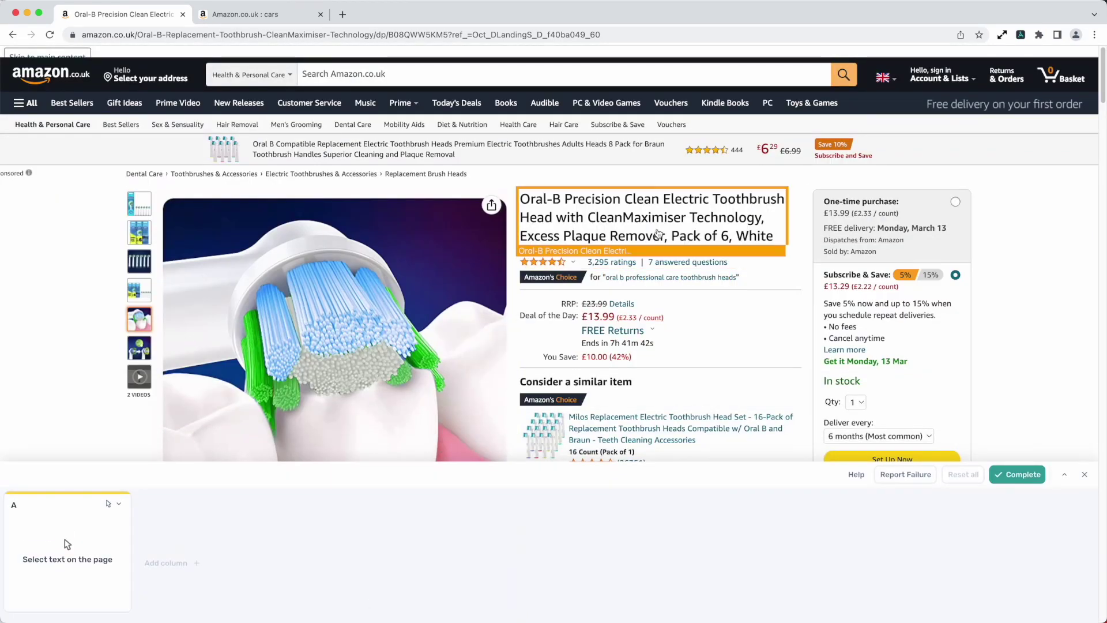
left_click(655, 233)
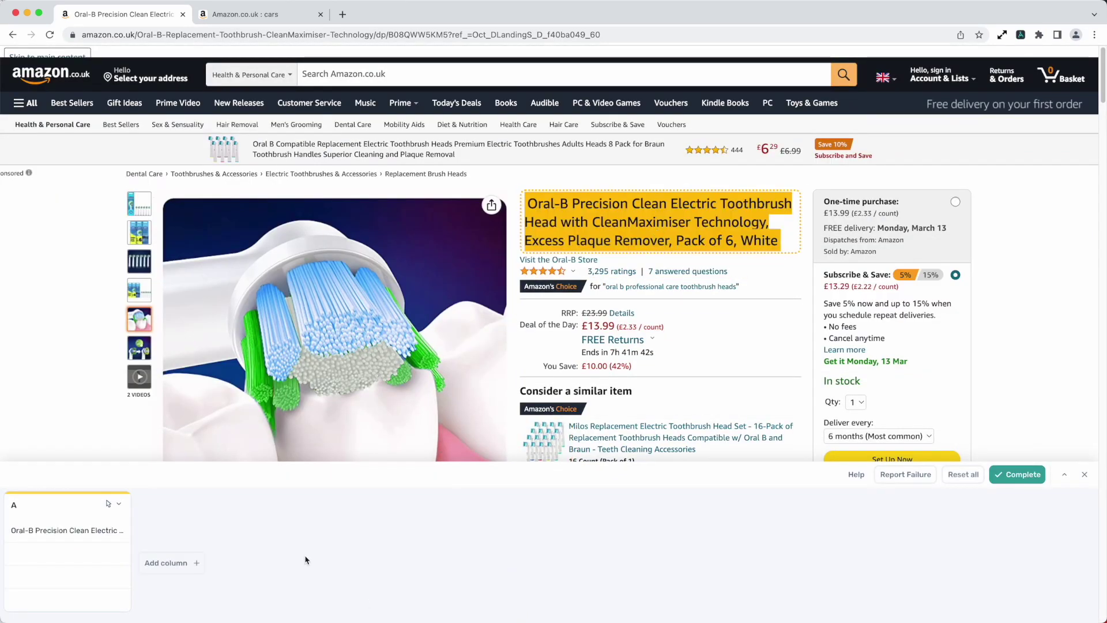
left_click(166, 563)
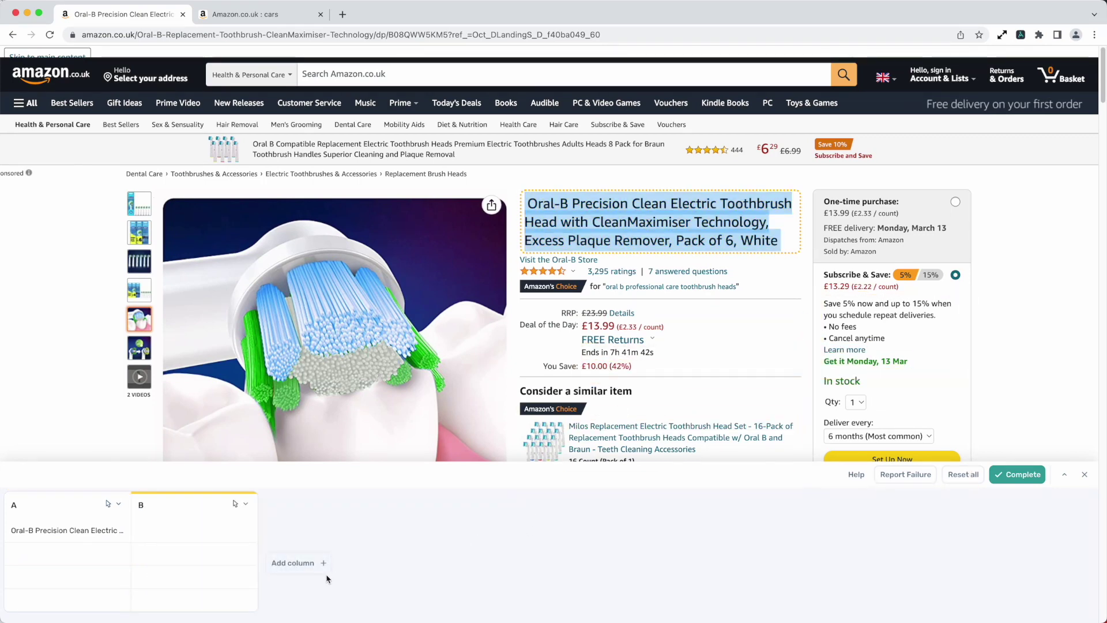
left_click(609, 327)
left_click(297, 563)
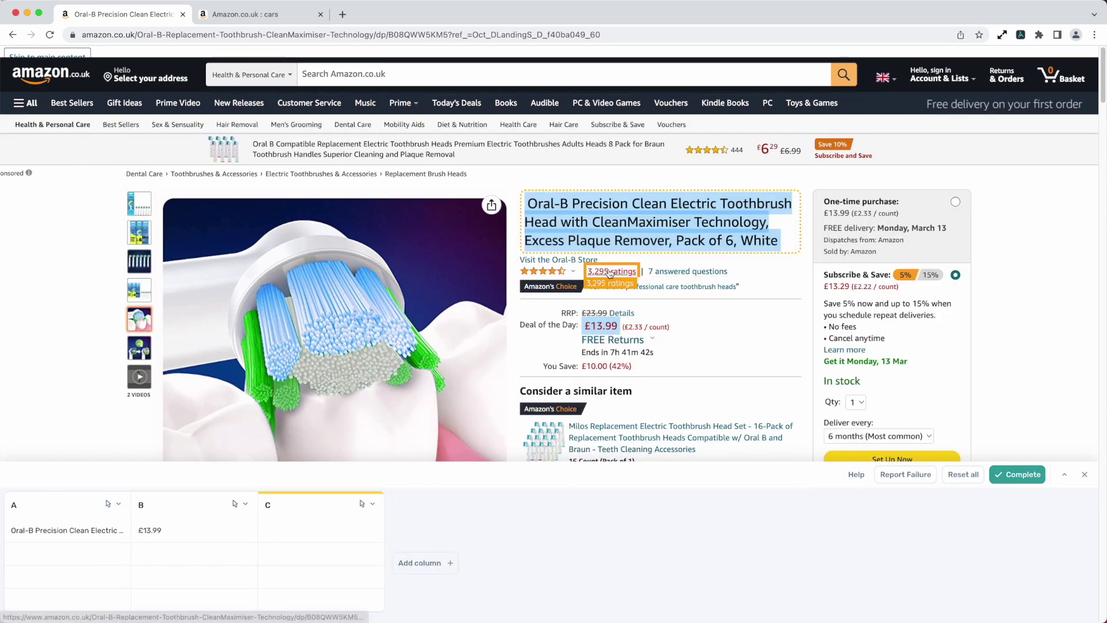
left_click(610, 272)
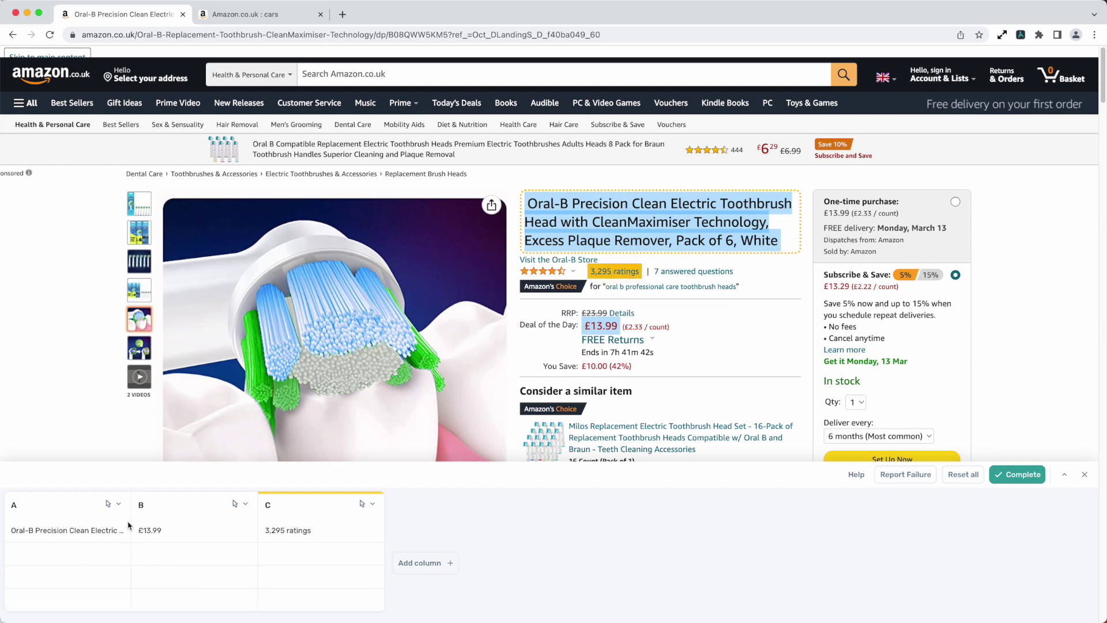
left_click(116, 506)
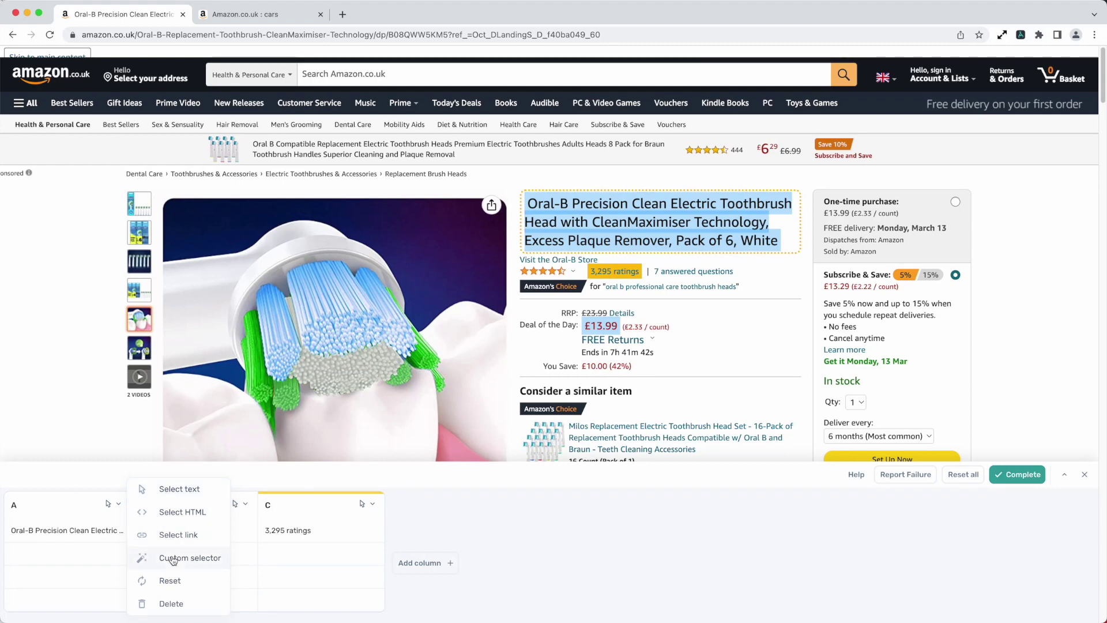
Step: Change column A's custom selector from the suggested 'h1 > span' to 'h1'
left_click(75, 514)
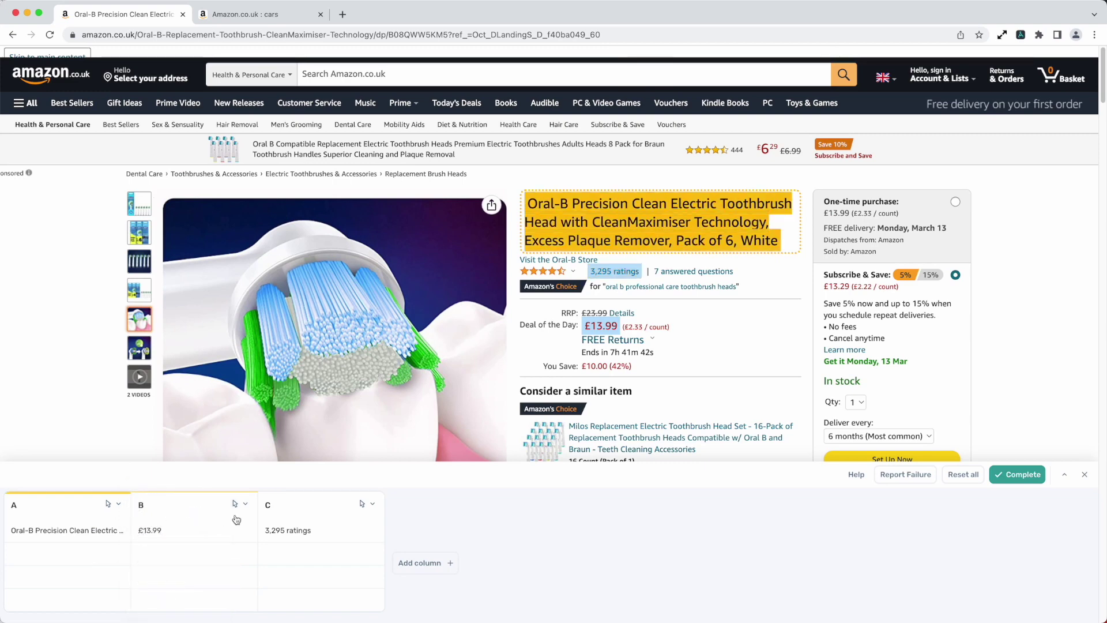
left_click(295, 508)
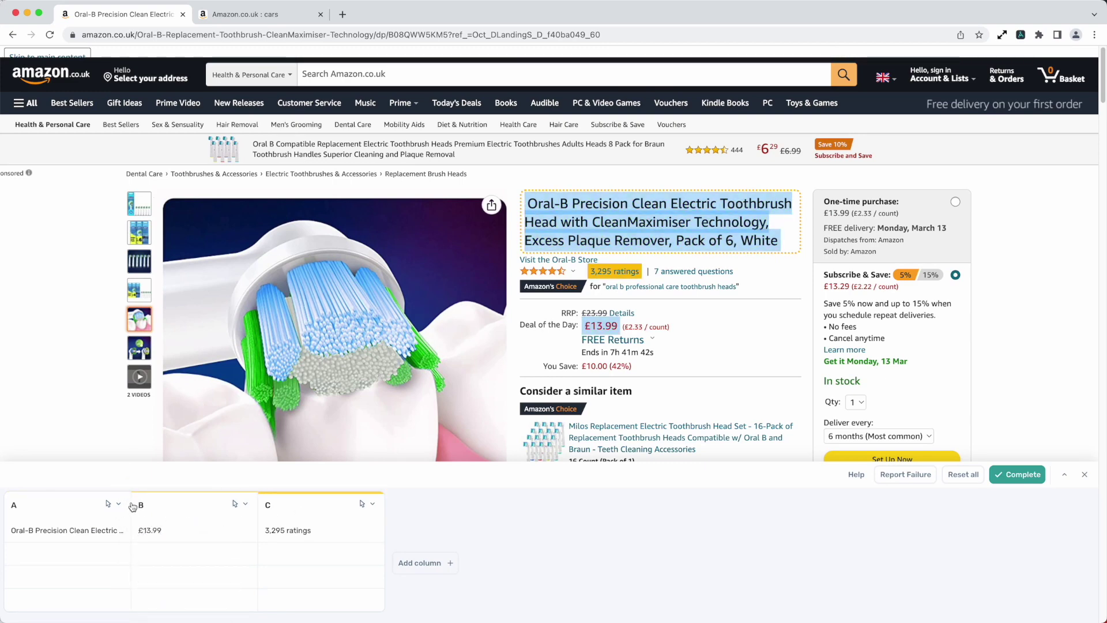
left_click(106, 504)
left_click(118, 504)
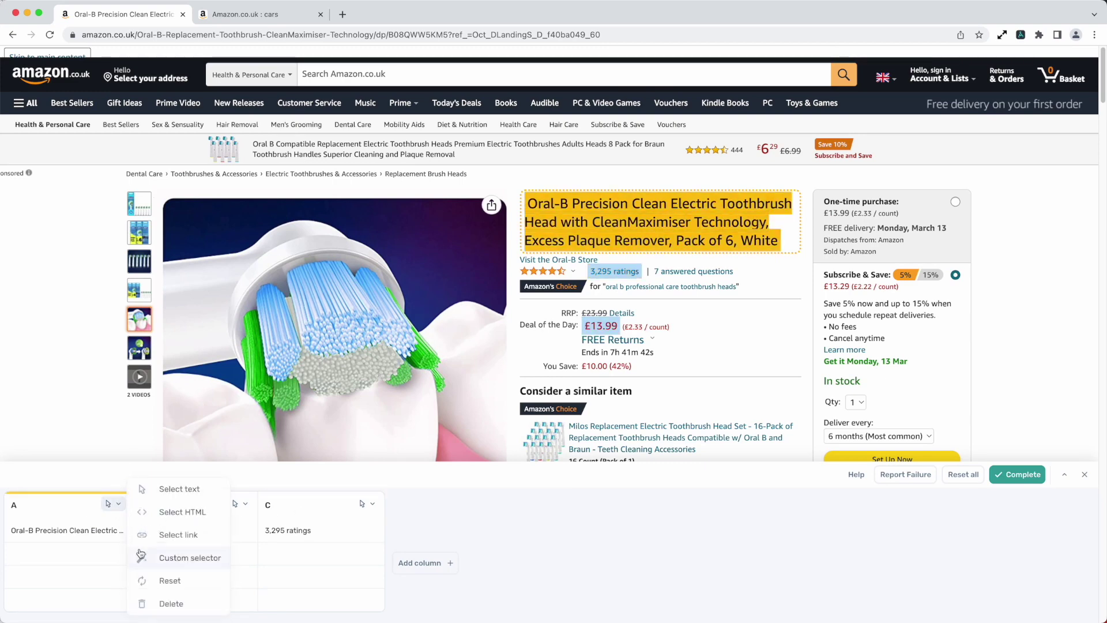
left_click(161, 560)
left_click(132, 547)
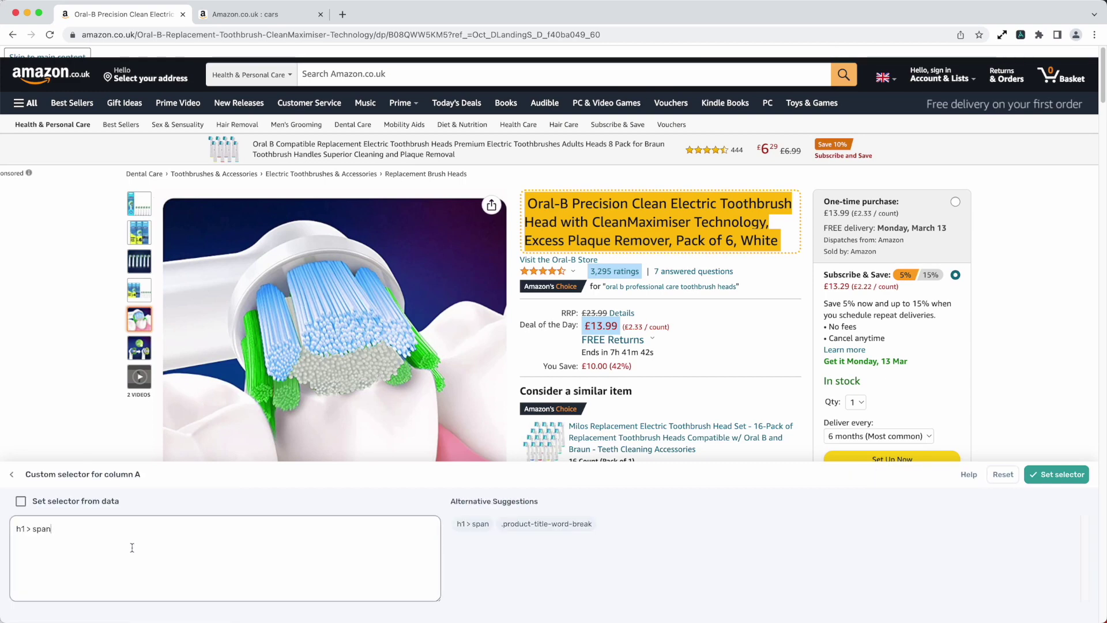
key("BackSpace")
key("BackSpace")
key("BackSpace")
key("BackSpace")
key("BackSpace")
key("BackSpace")
key("BackSpace")
key("BackSpace")
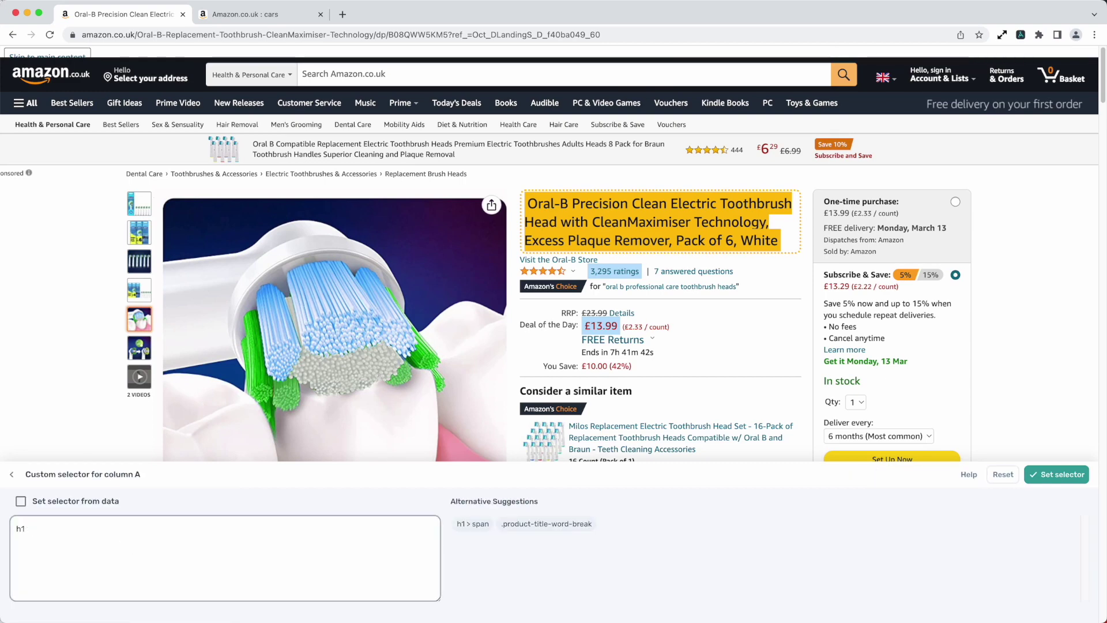
key("BackSpace")
type("a")
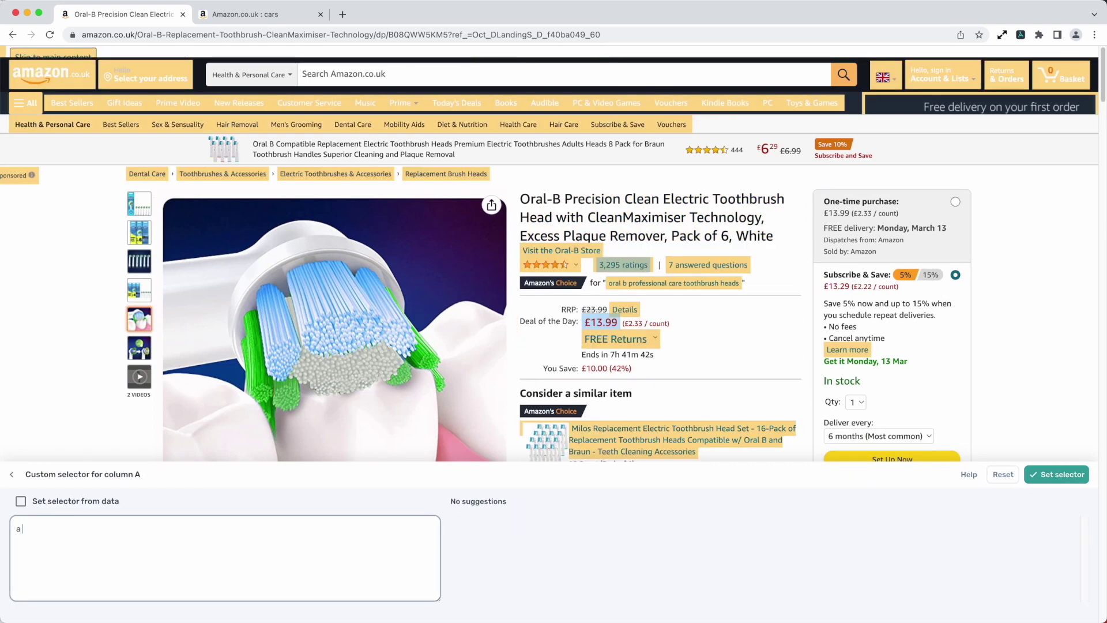
type(" h1")
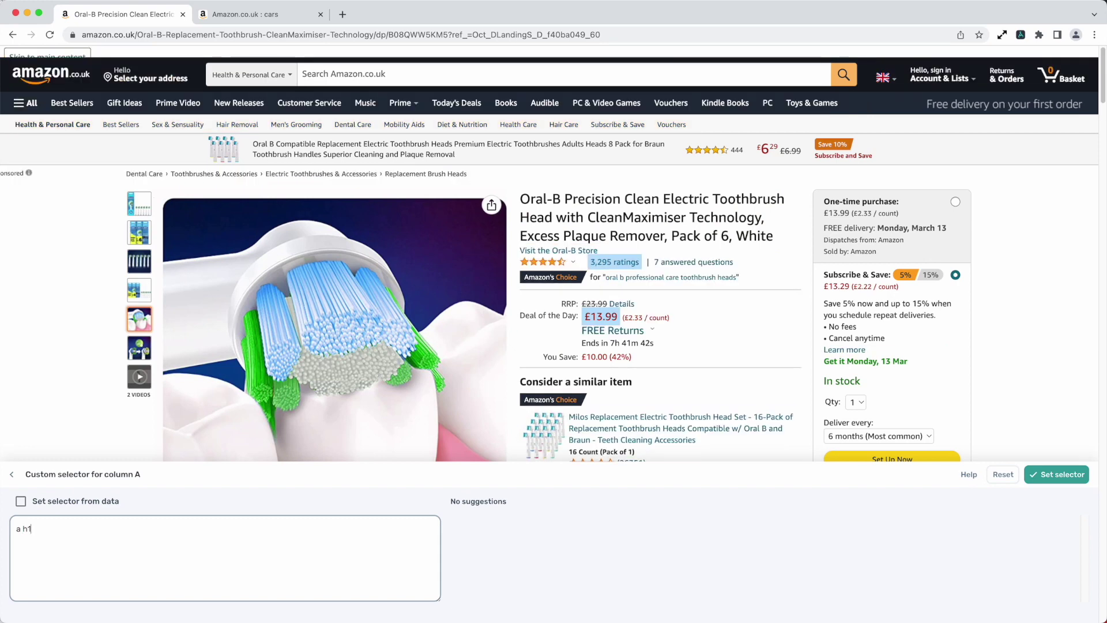
key("super+a")
key("BackSpace")
type("h1")
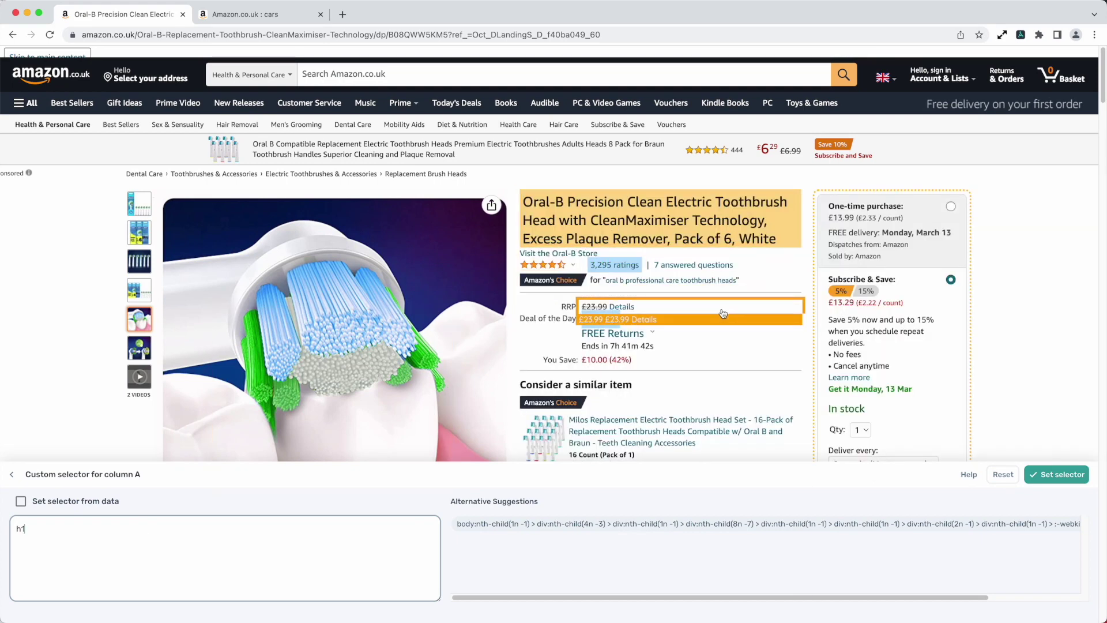
Step: Inspect the RRP price cell in DevTools, then apply column A's td:nth-child(2) selector to capture it
right_click(723, 313)
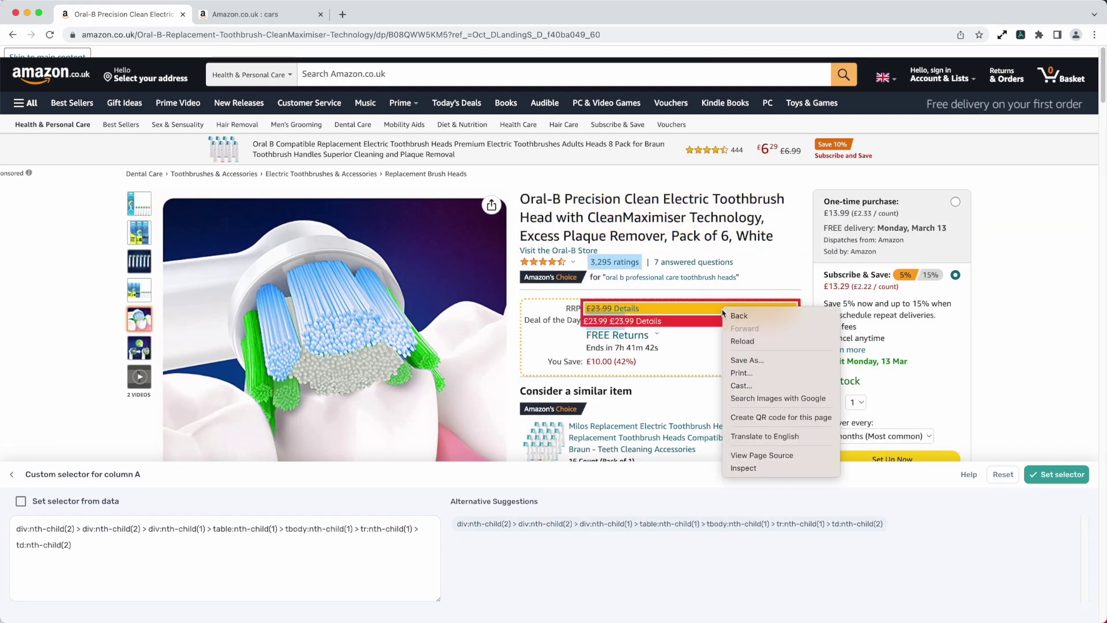
left_click(760, 465)
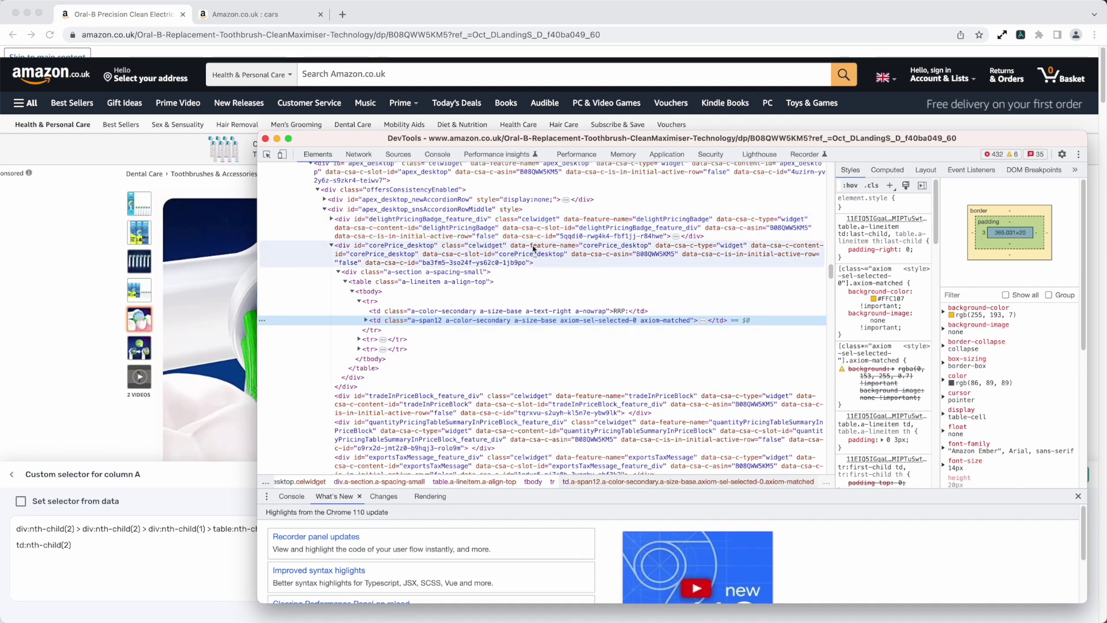
left_click(266, 139)
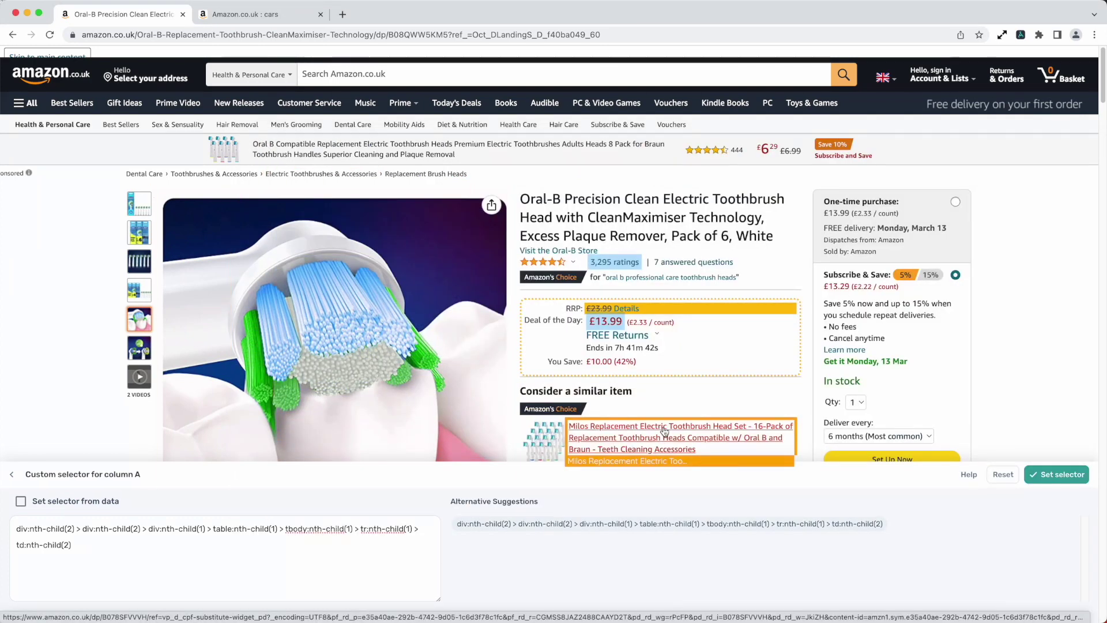
left_click(1052, 476)
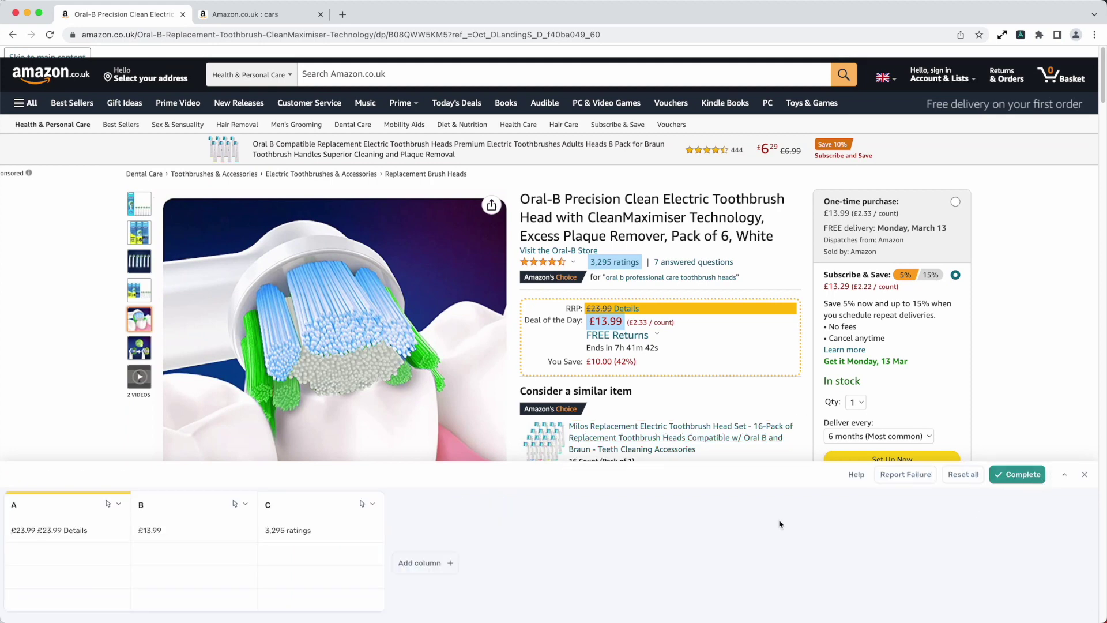
Step: Confirm the selector so step 1.2 shows the RRP, £13.99 and 3,295 ratings in the bot editor
left_click(1036, 482)
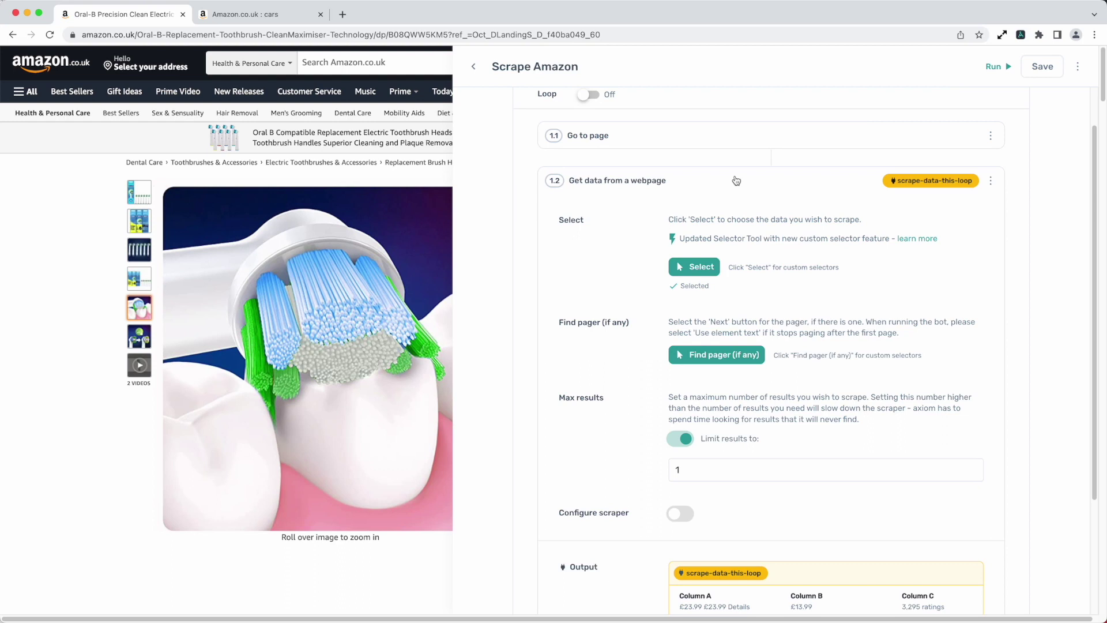
Step: Set Limit results to 1, toggling the limit off and back on, and switch on Configure scraper
scroll(702, 390, "down", 1)
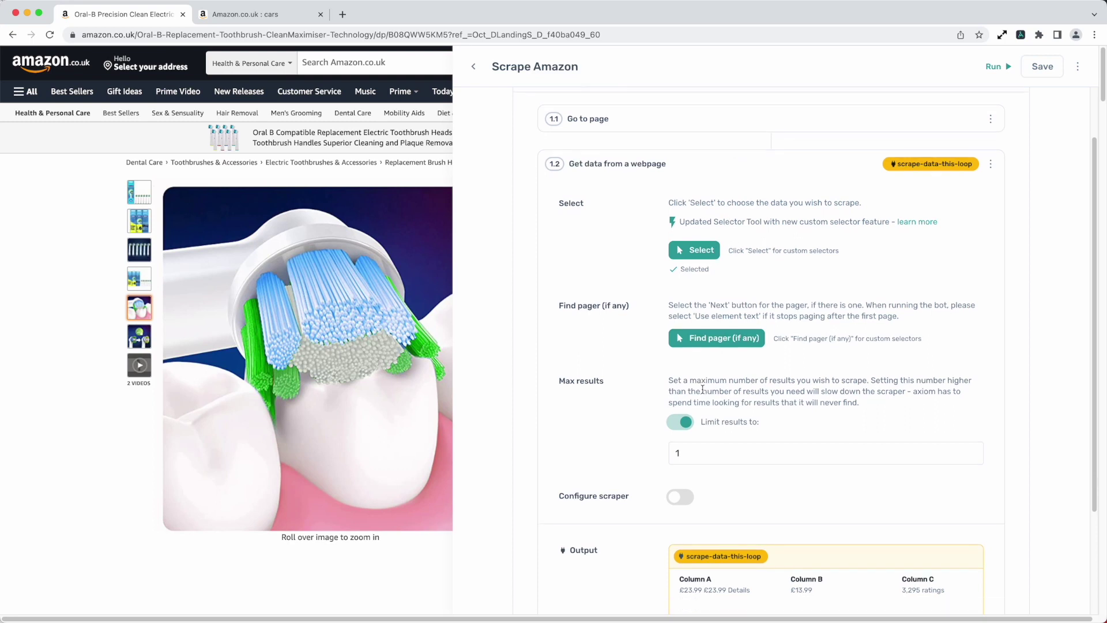
scroll(702, 389, "down", 2)
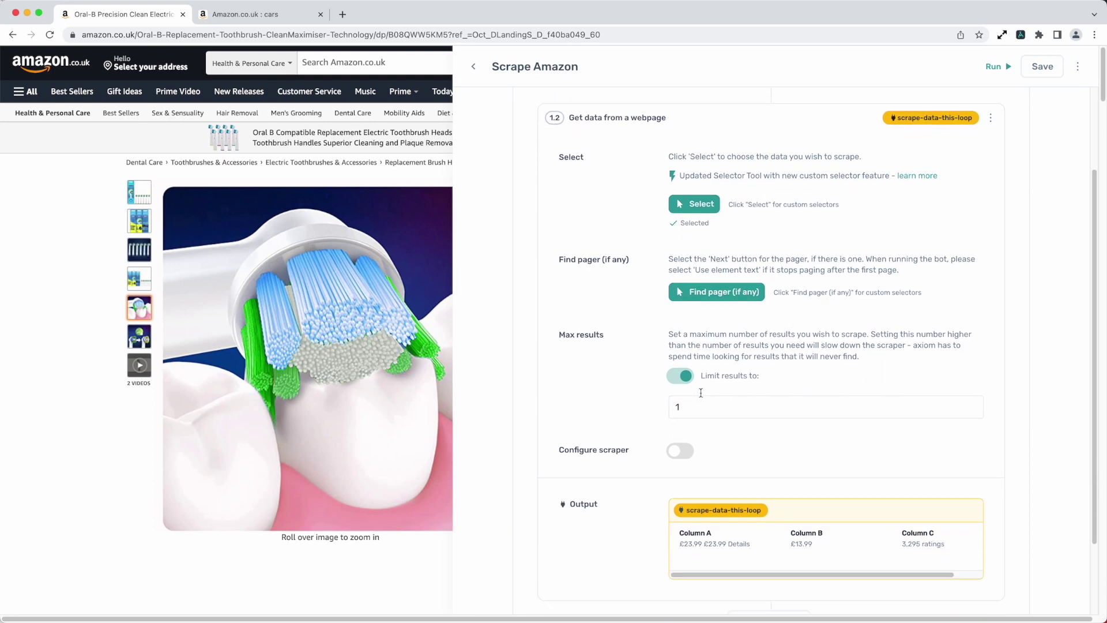
left_click(725, 295)
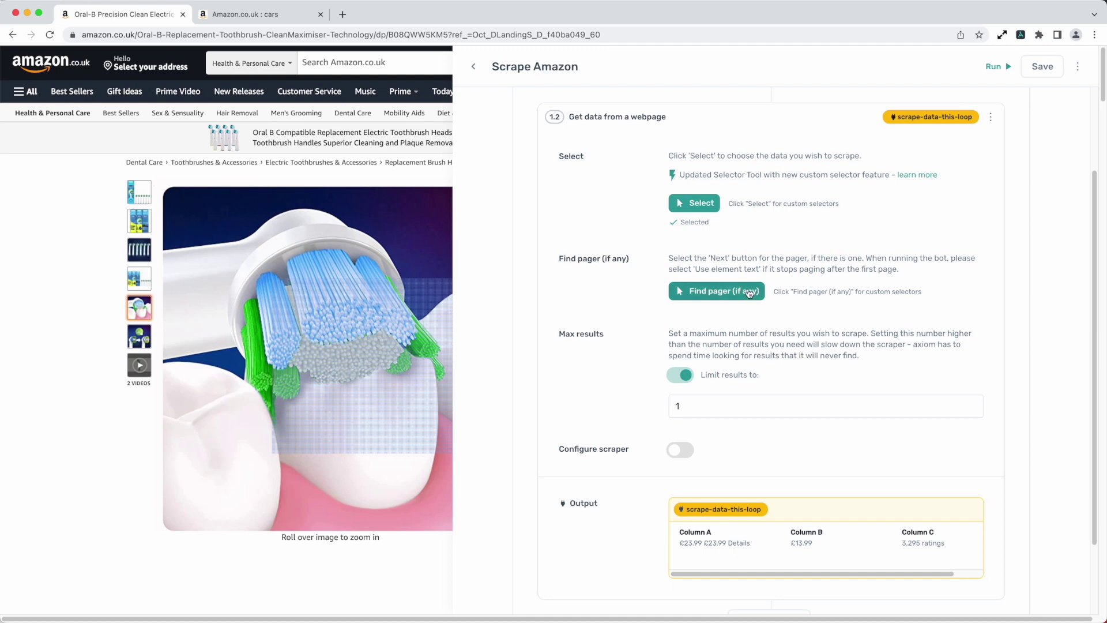
scroll(263, 375, "down", 3)
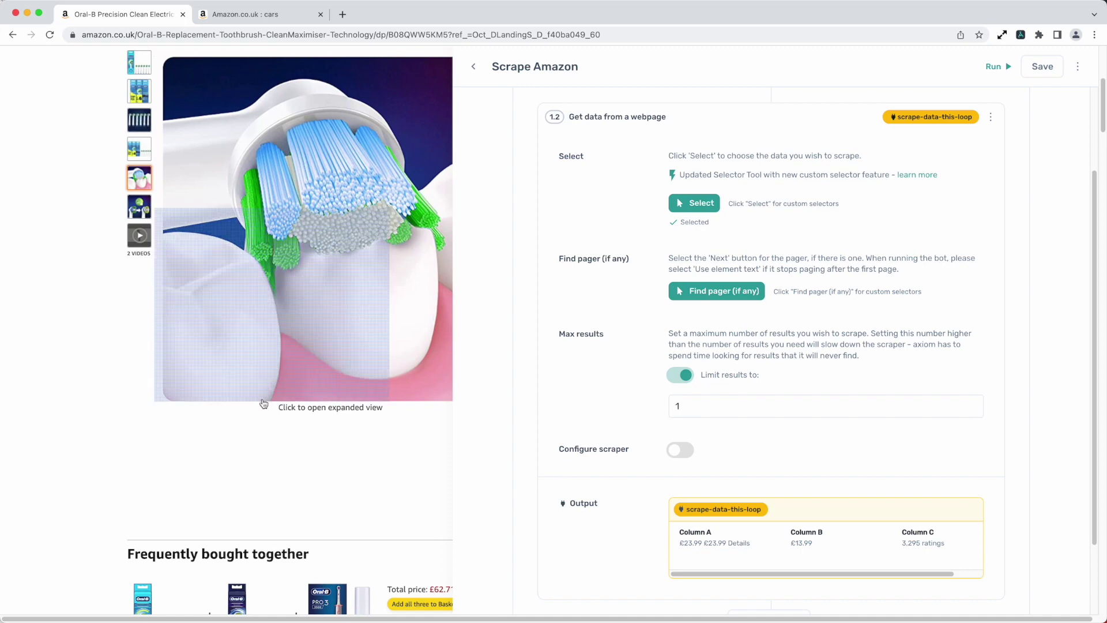
scroll(289, 406, "down", 6)
scroll(332, 414, "up", 6)
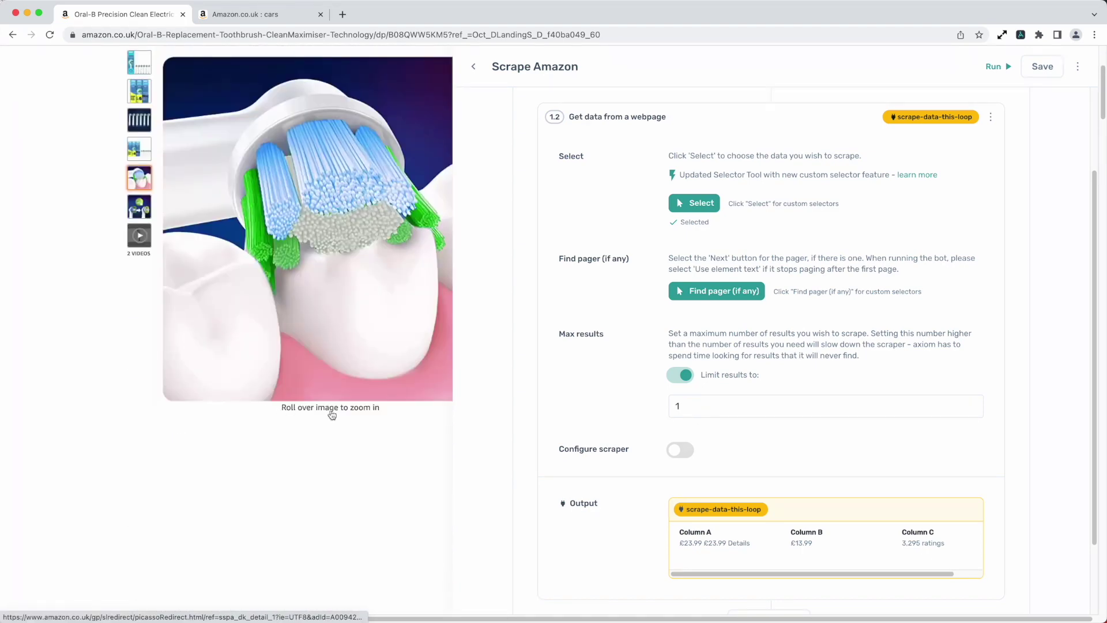
scroll(332, 414, "up", 2)
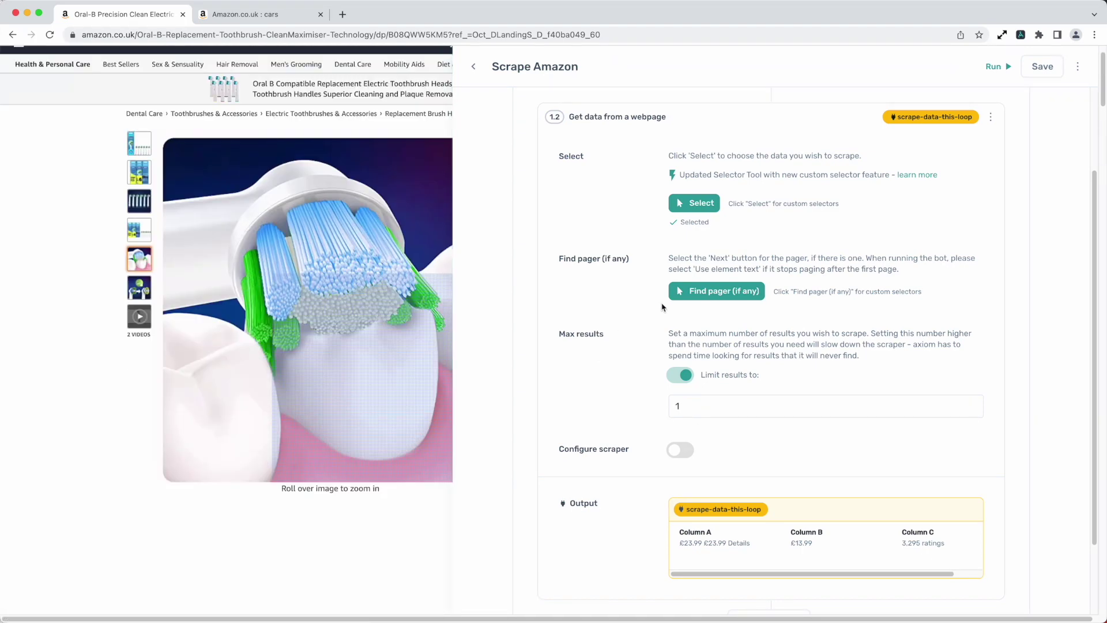
scroll(604, 392, "down", 2)
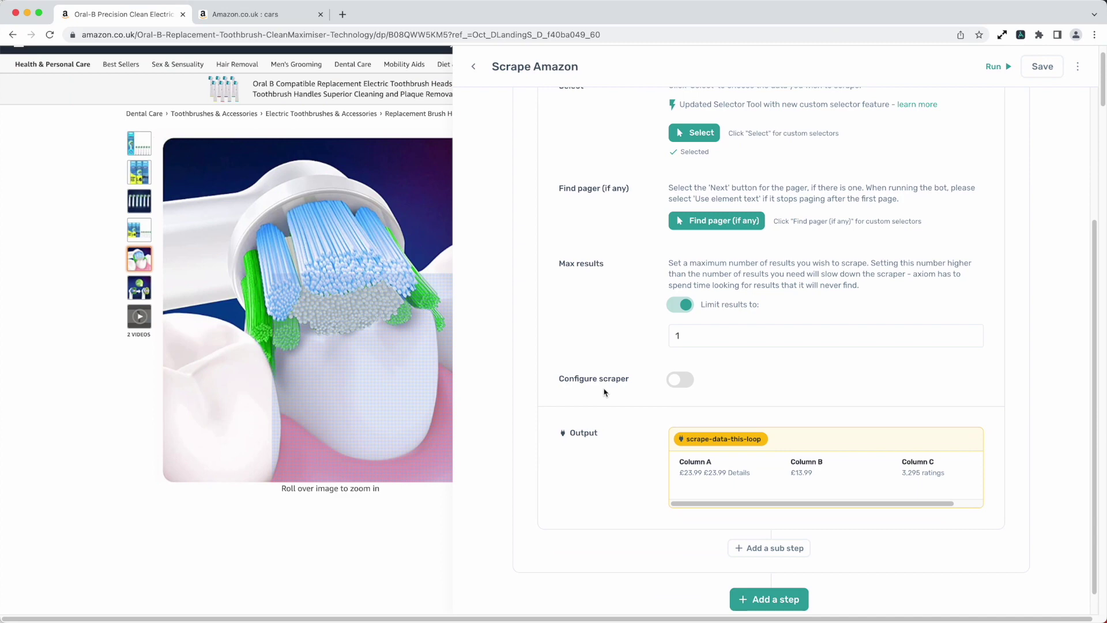
left_click(684, 335)
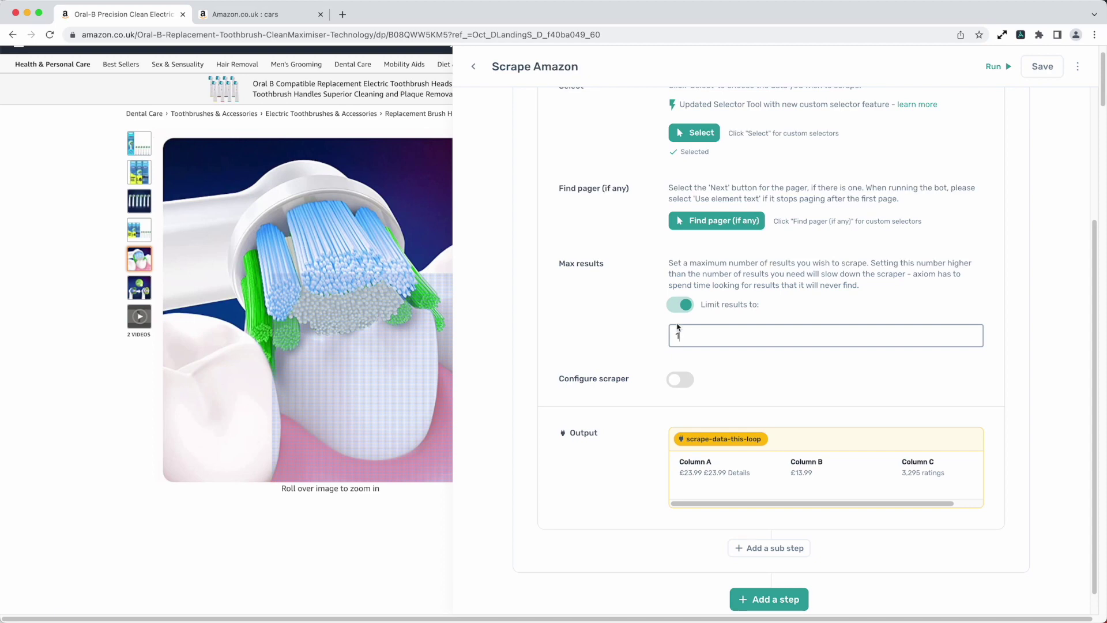
type("0")
left_click(682, 307)
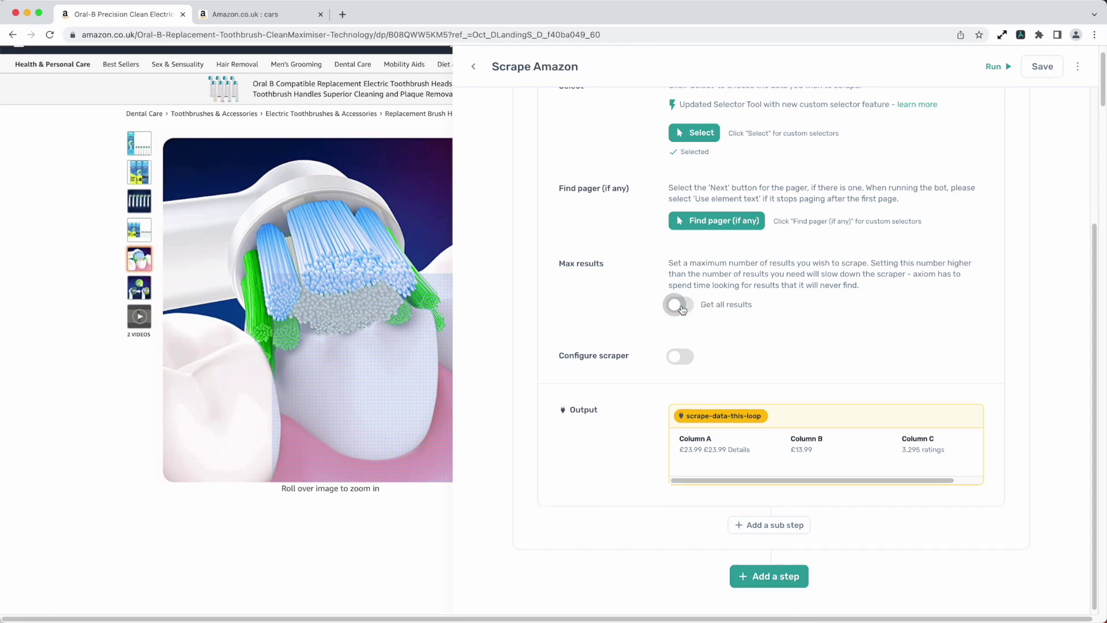
left_click(682, 307)
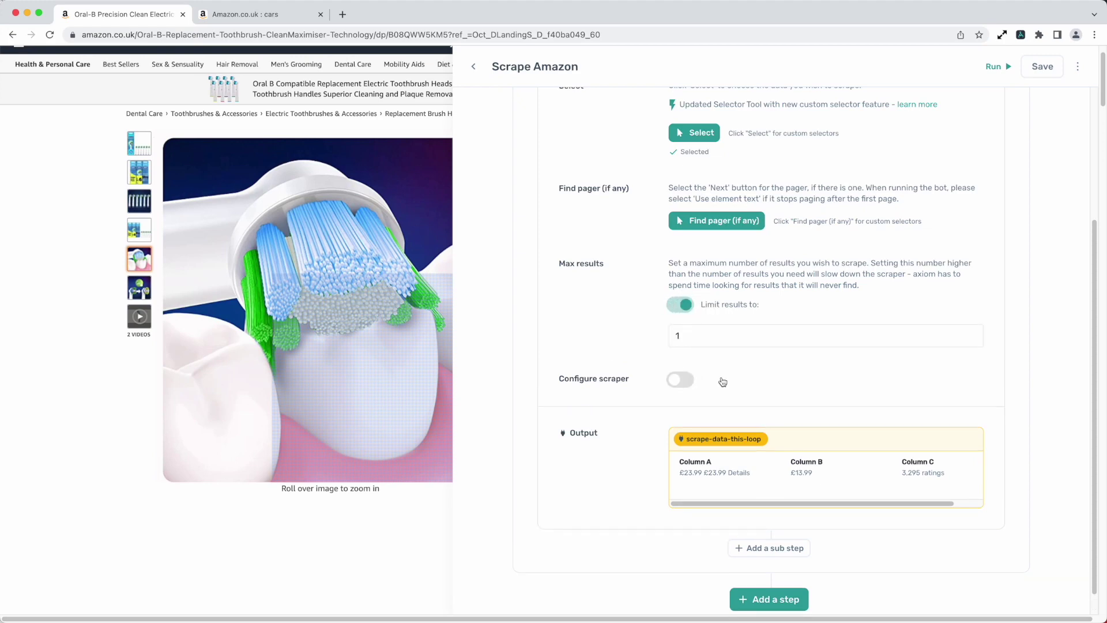
left_click(683, 380)
Step: Change the retry attempts when results are not found from 2 to 0, keeping the 5000 ms scroll wait
scroll(694, 383, "down", 3)
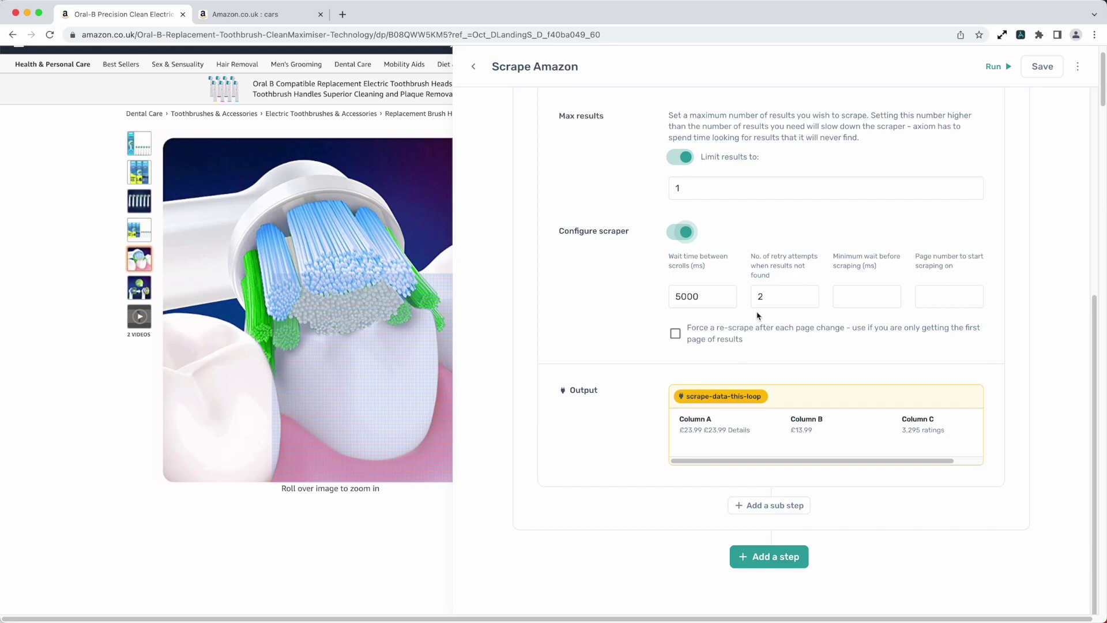
double_click(766, 296)
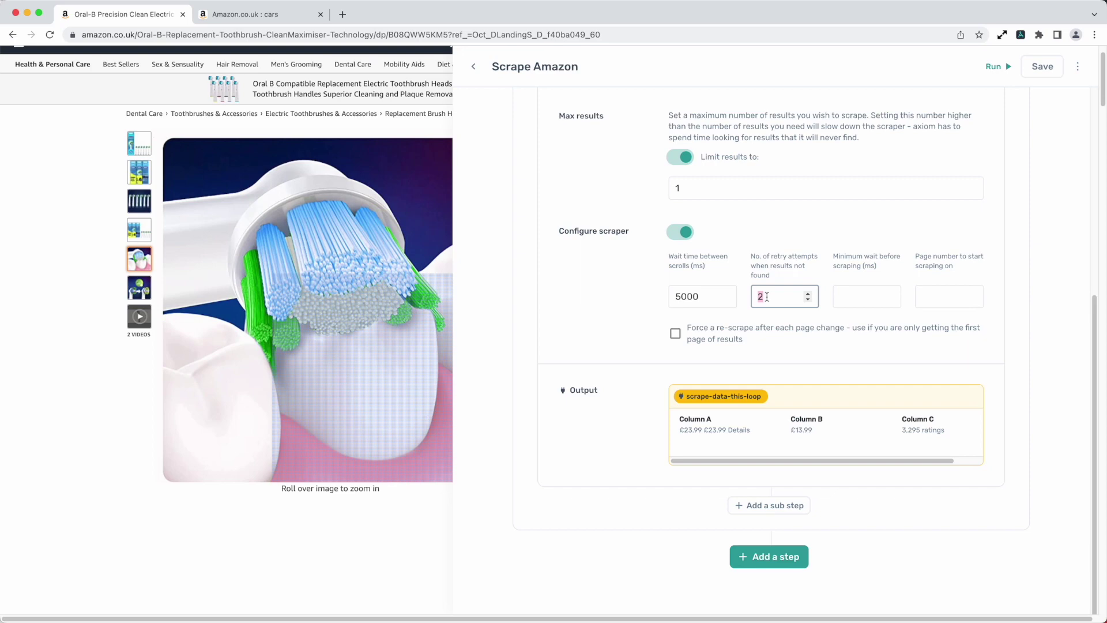
type("0")
Step: Tick 'Force a re-scrape after each page change', keeping the 5000 ms wait and 0 retries
left_click(762, 320)
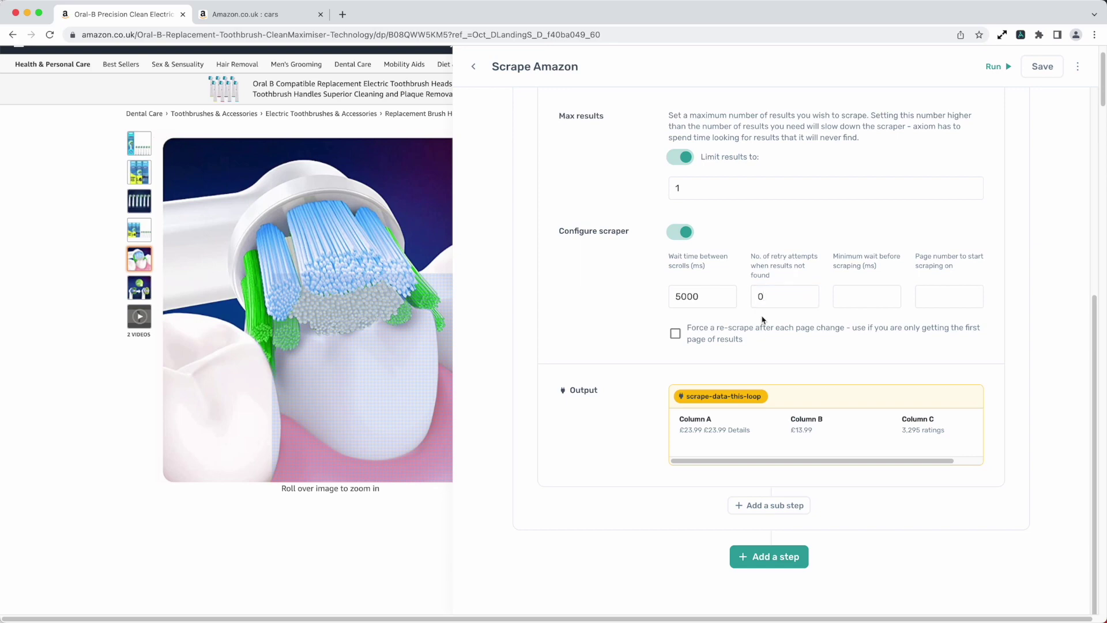
double_click(677, 296)
left_click(951, 296)
left_click(676, 339)
scroll(617, 340, "up", 3)
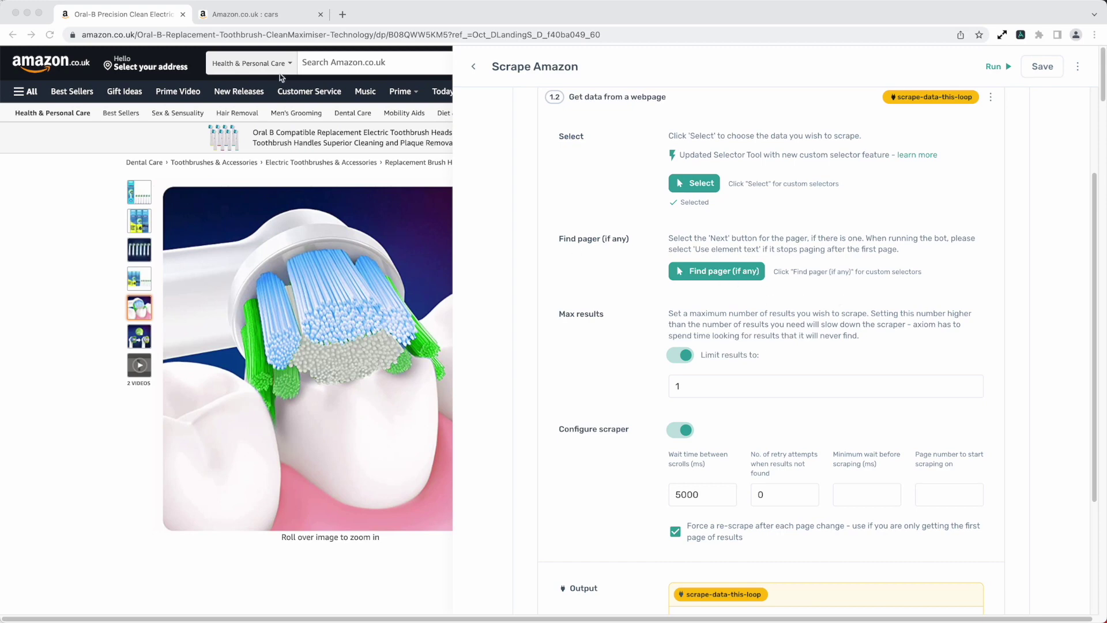
Step: Switch to the 'Amazon.co.uk : cars' results tab, scroll to the pagination bar, and bring up Axiom
left_click(264, 17)
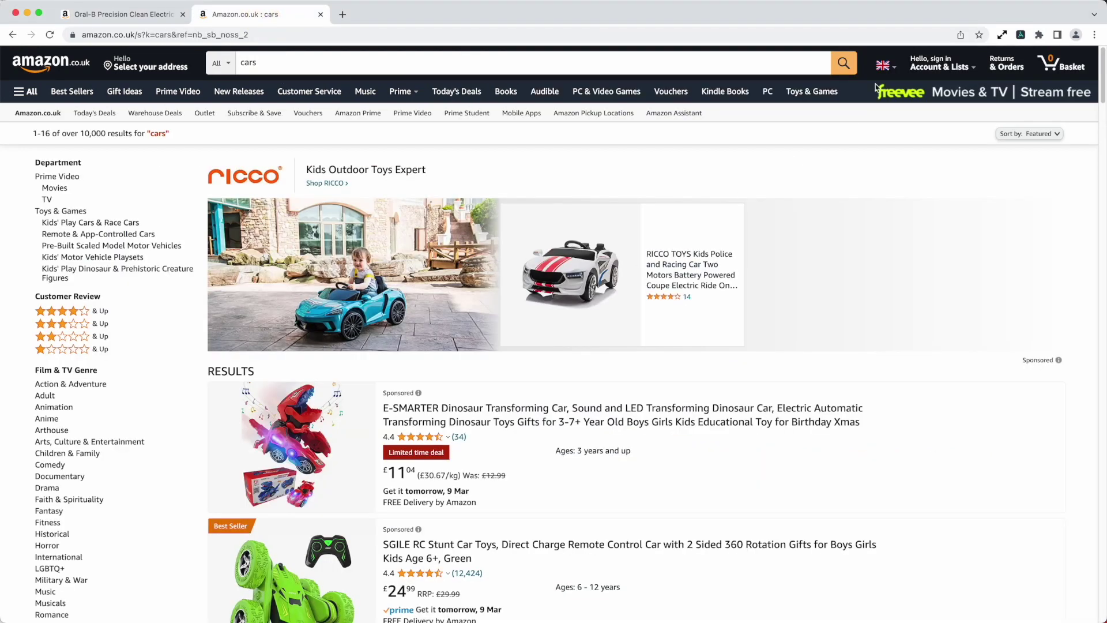
scroll(703, 294, "down", 20)
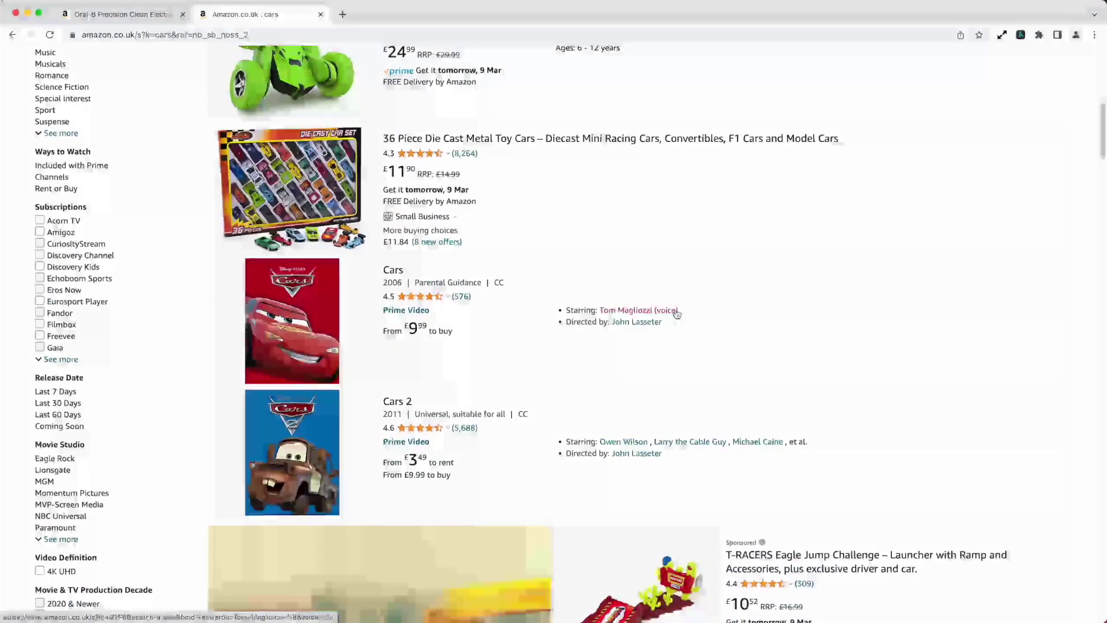
scroll(677, 314, "down", 20)
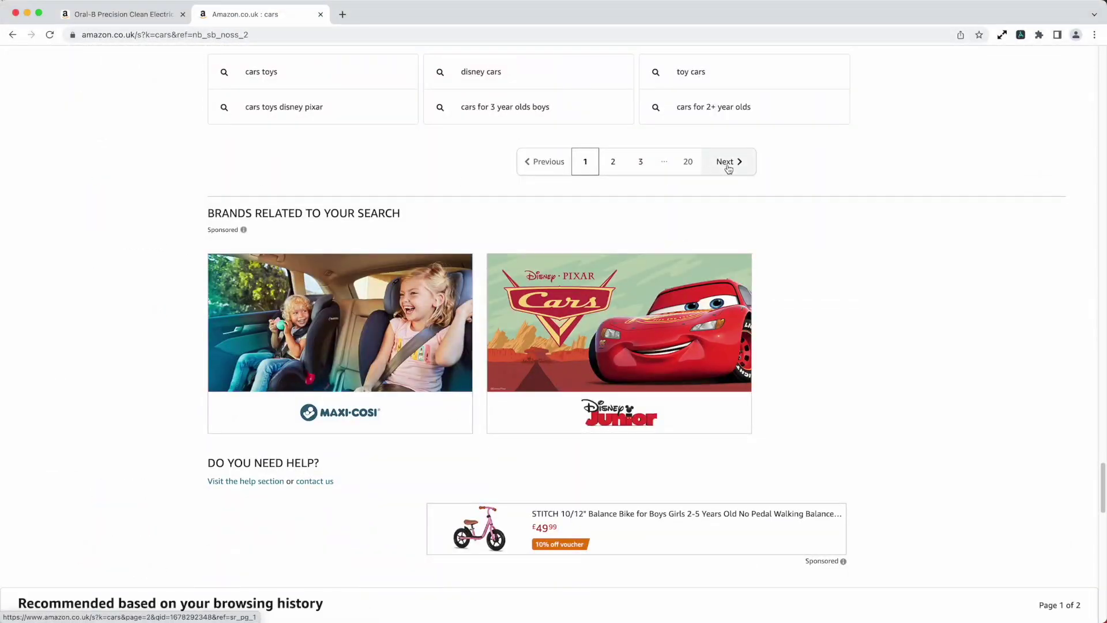
left_click(1018, 37)
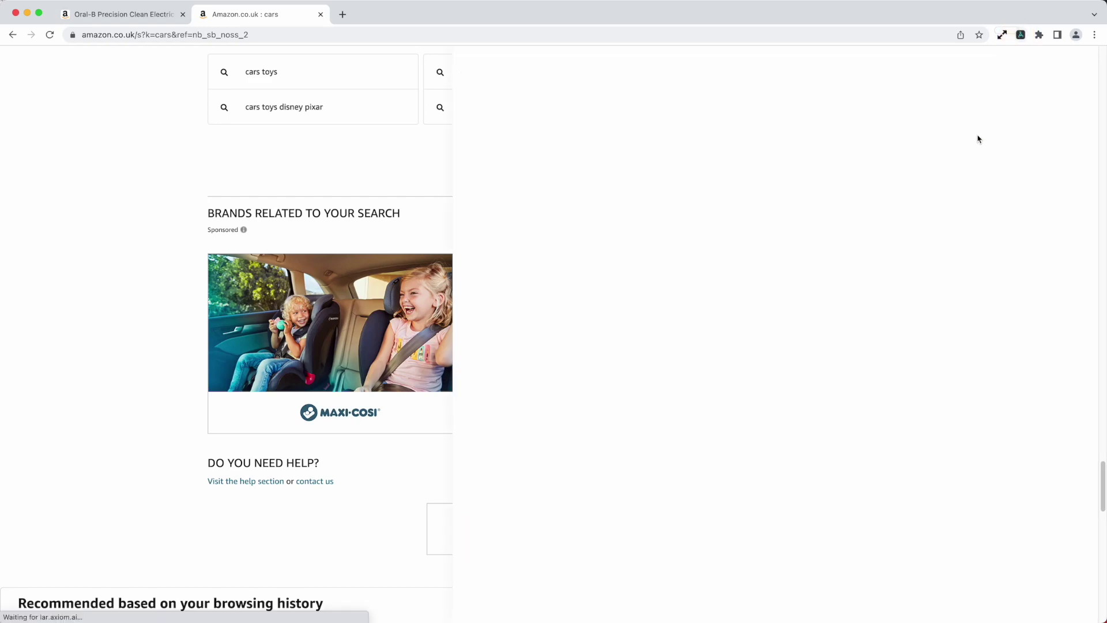
Step: Pick Amazon's Next results link as the pager for step 1.2
left_click(745, 238)
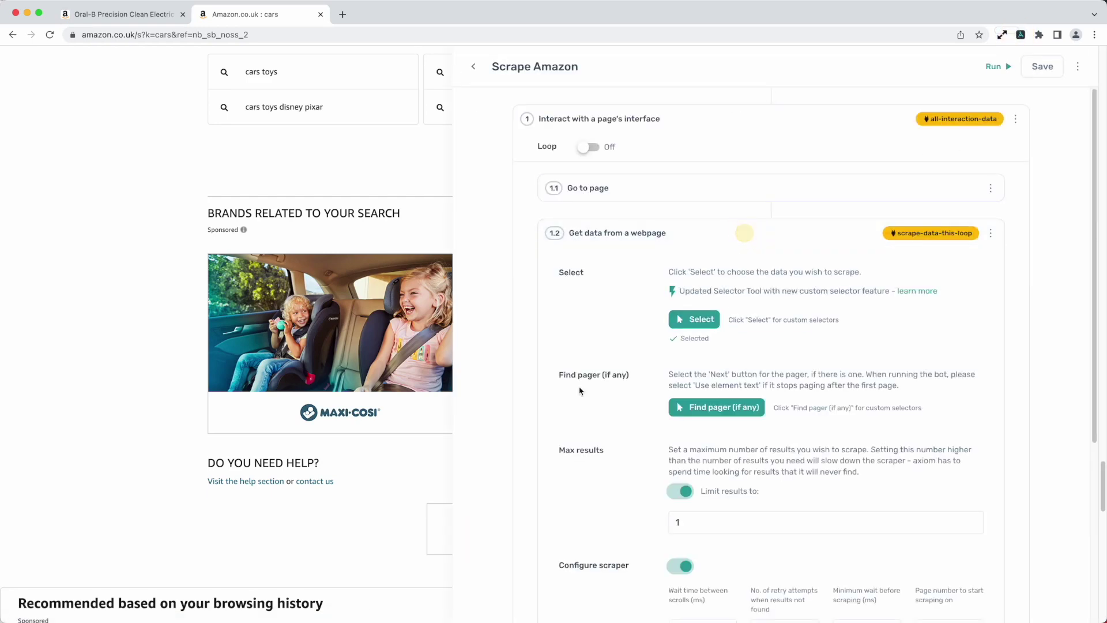
left_click(702, 406)
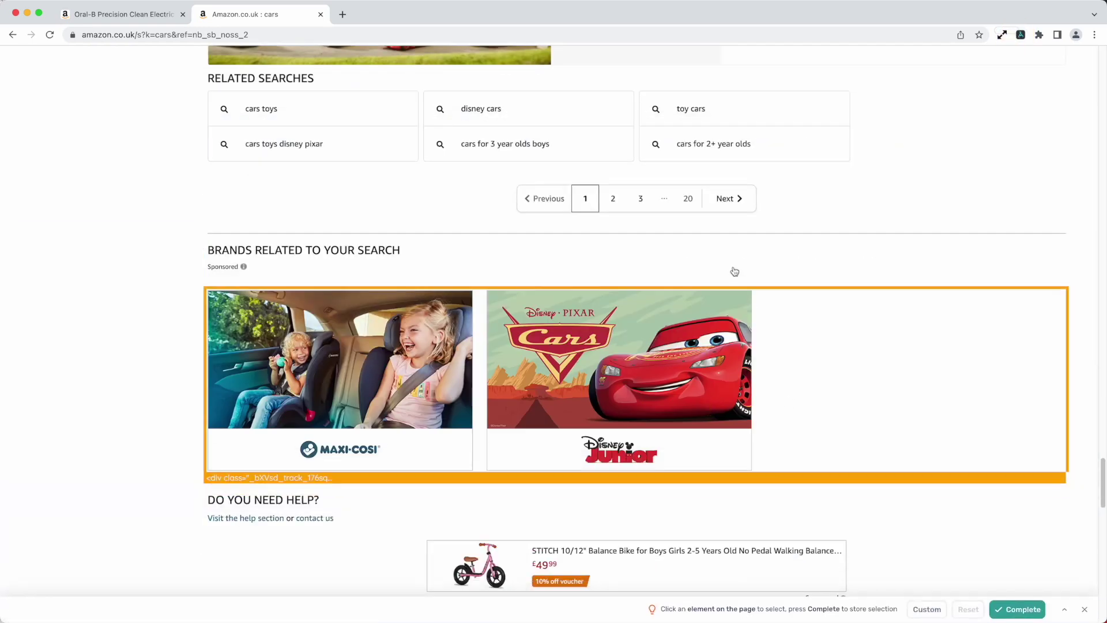
left_click(730, 199)
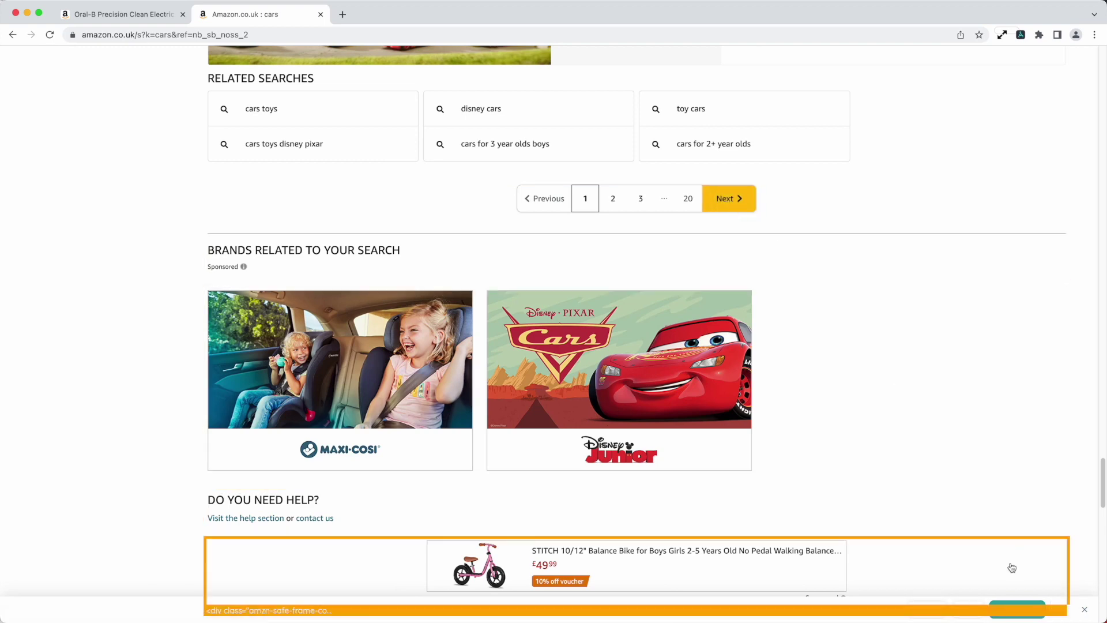
left_click(1005, 609)
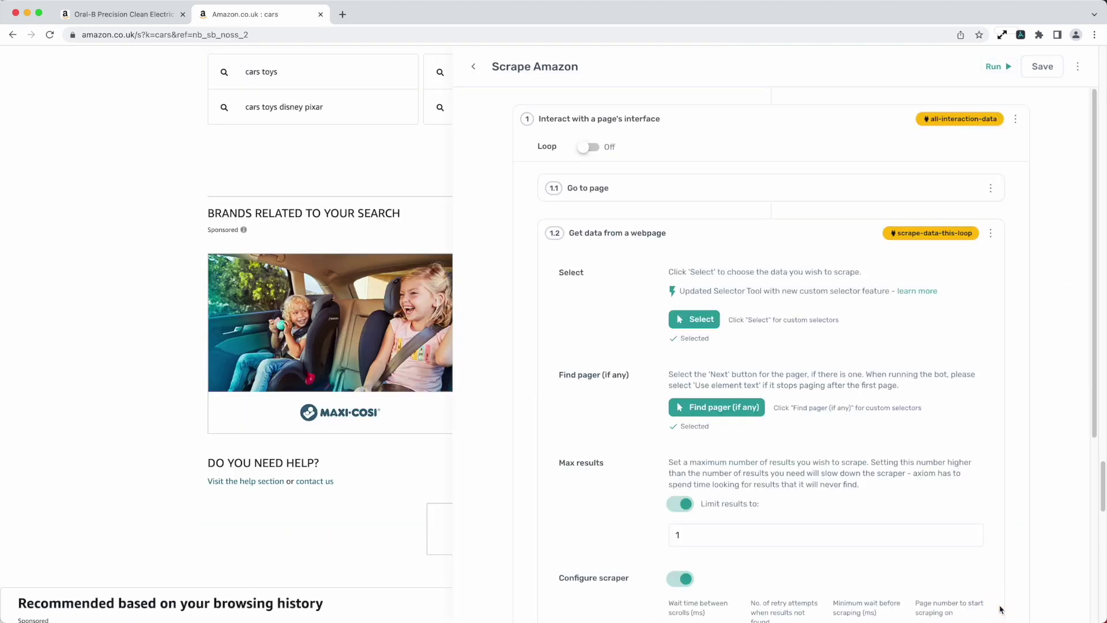
Step: Refine the pager with a custom selector matching element text 'Next' instead of HTML, and save it
left_click(715, 407)
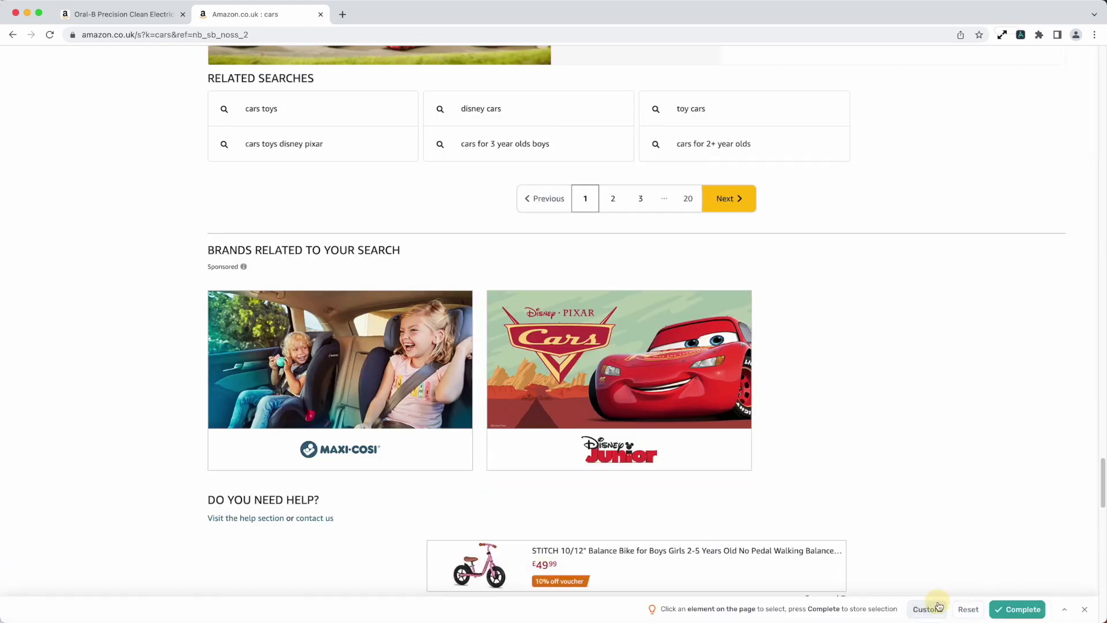
left_click(927, 607)
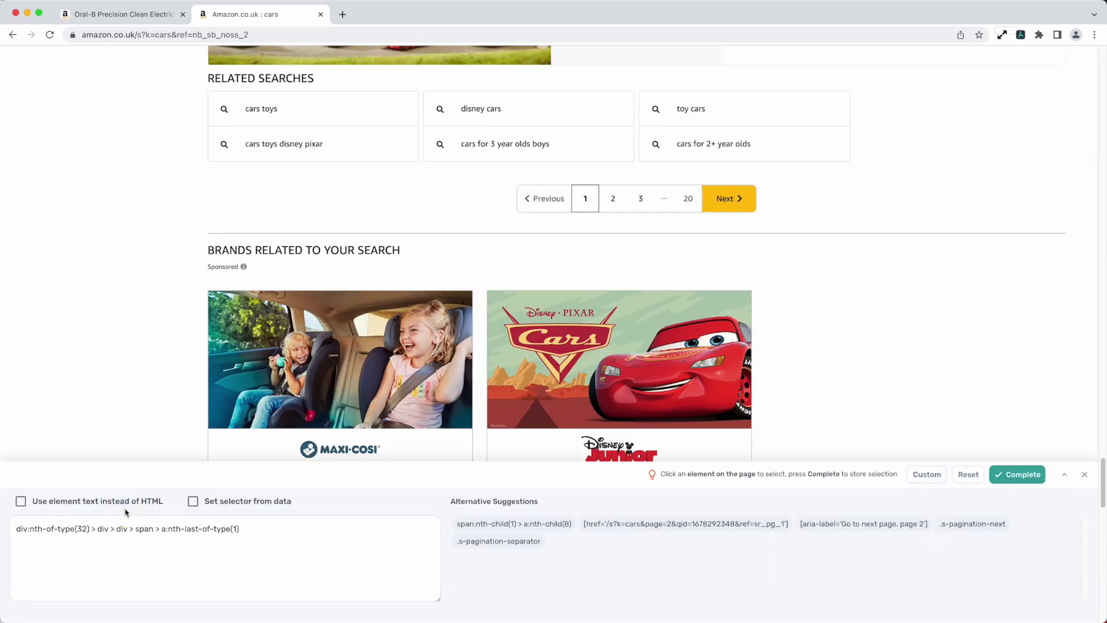
left_click(124, 501)
key("super+a")
key("BackSpace")
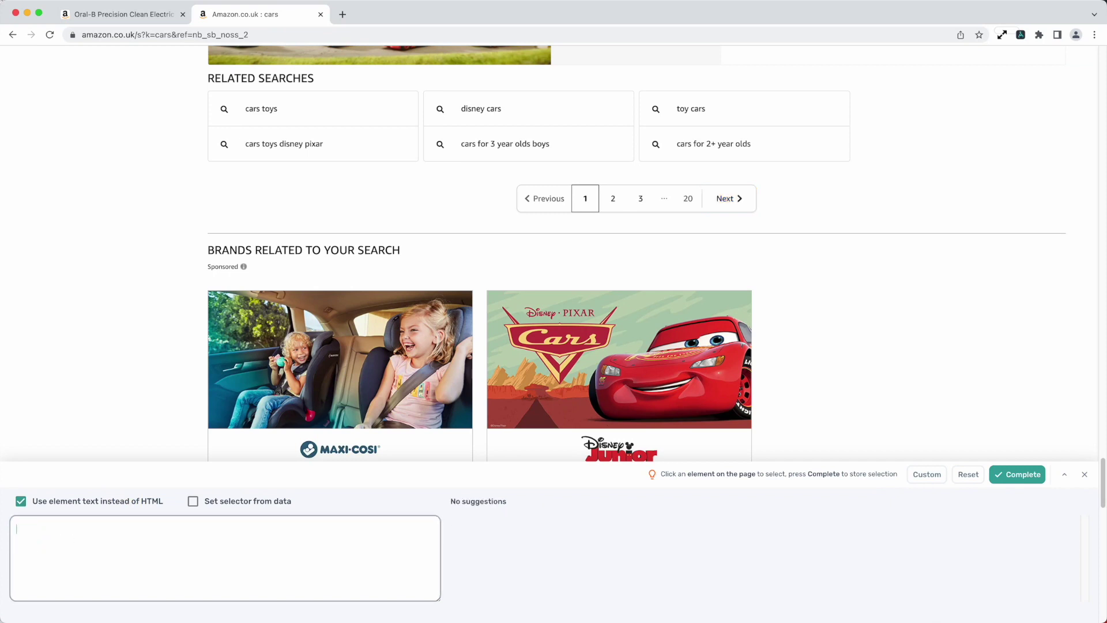
type("Next")
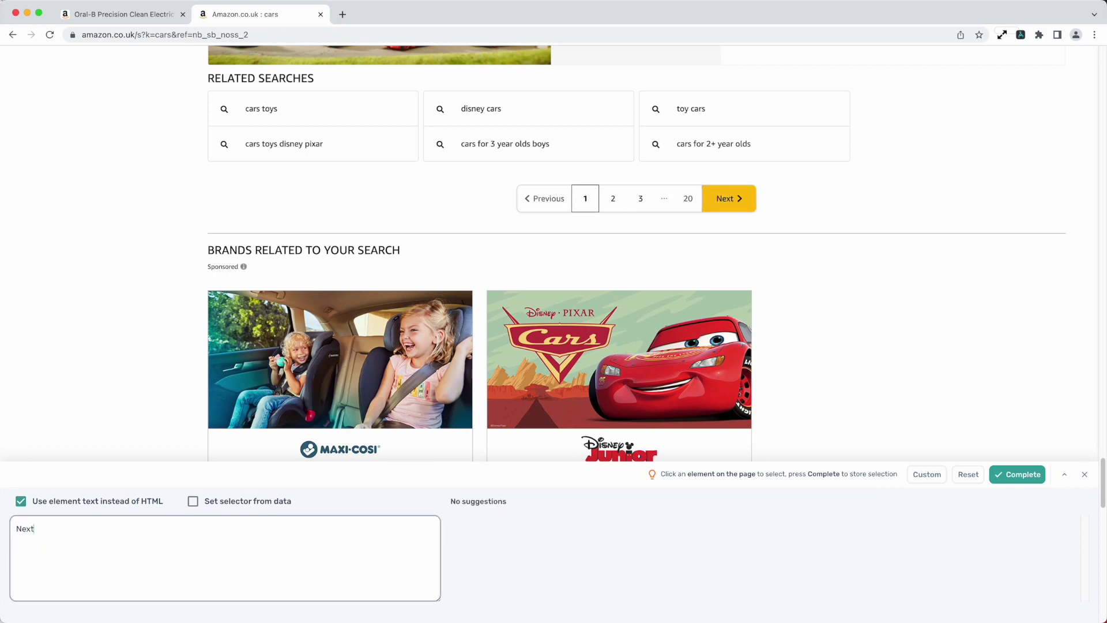
key("super+a")
type("Previous")
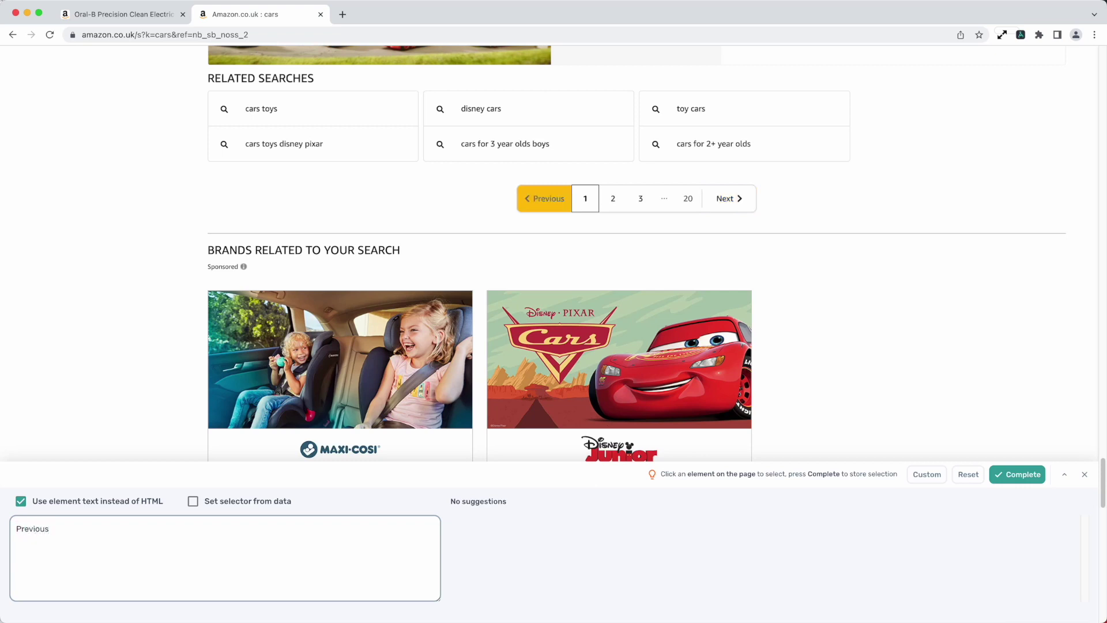
key("super+a")
key("BackSpace")
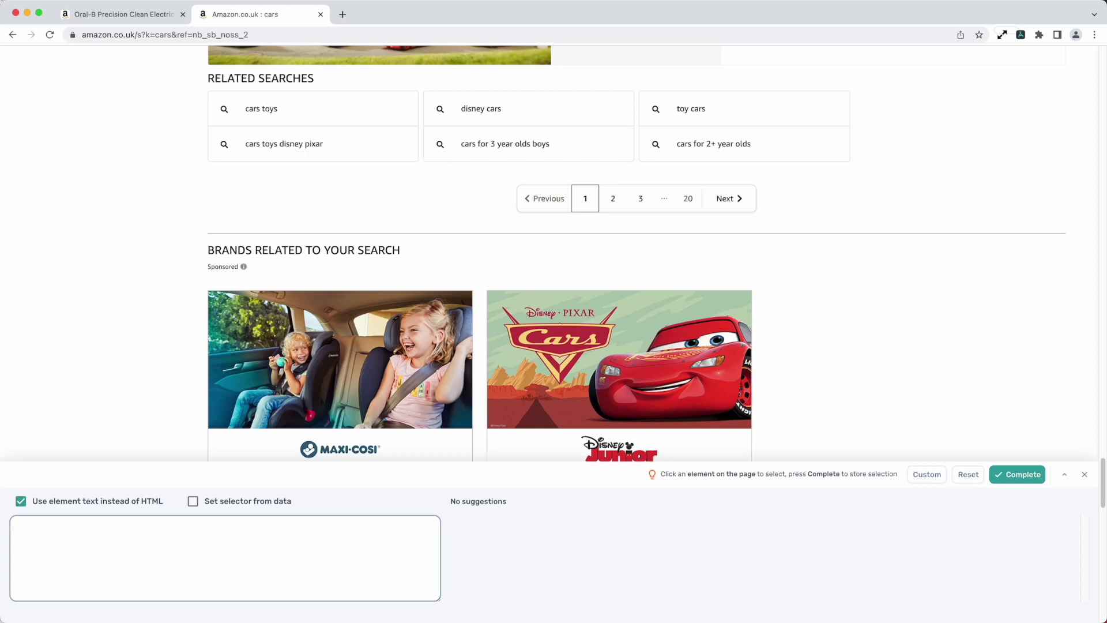
type("Next")
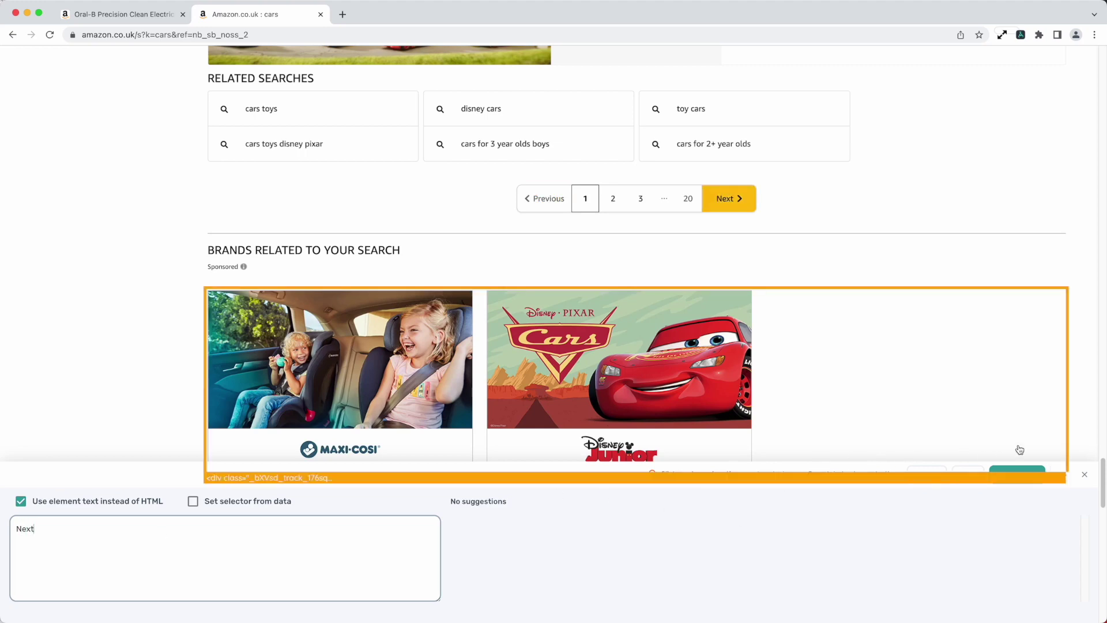
left_click(1038, 477)
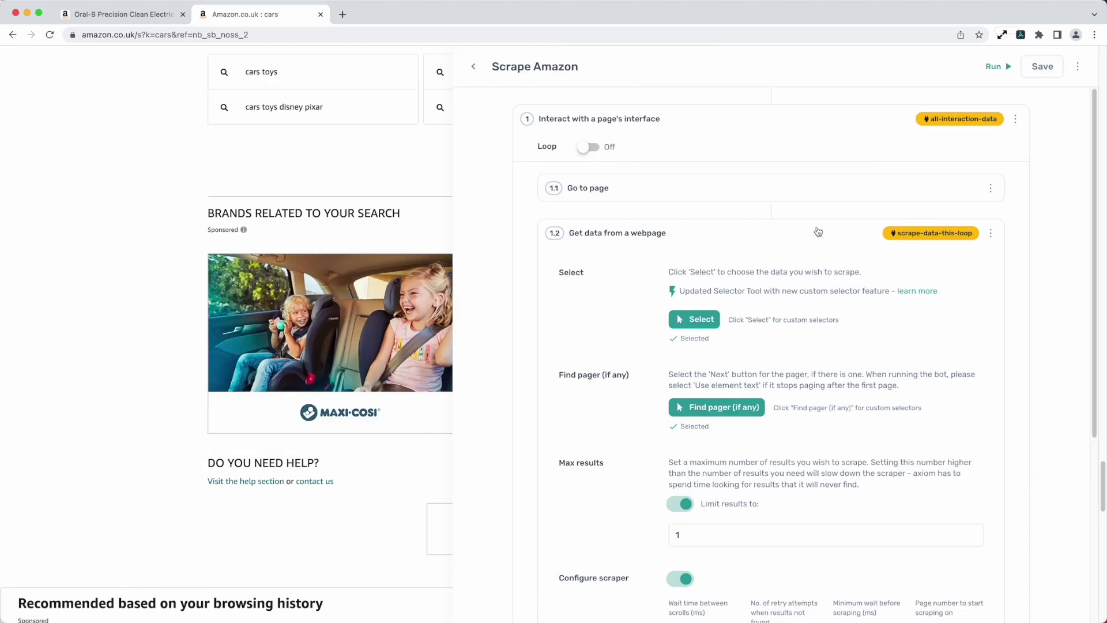
Step: Enter 5 in step 1.2's 'Page number to start scraping on' field
left_click(448, 56)
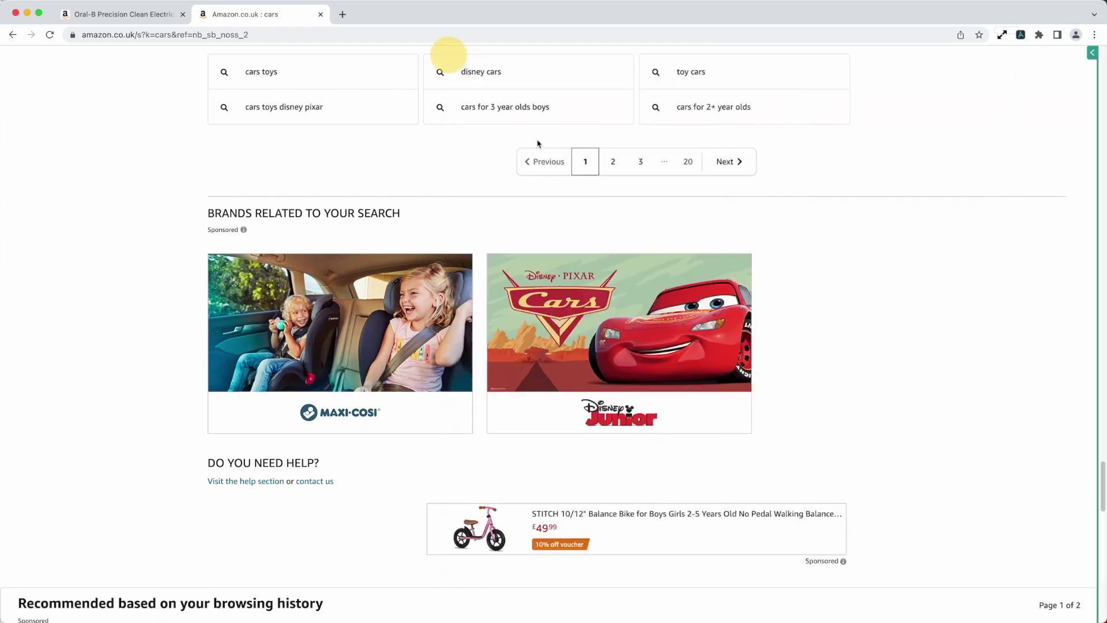
left_click(1090, 70)
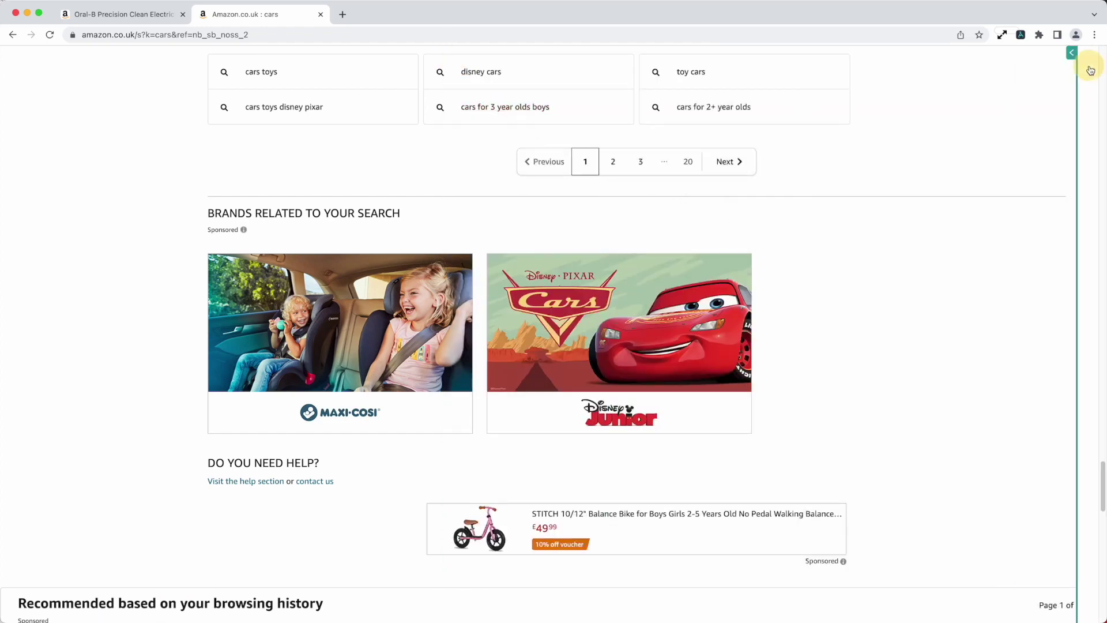
scroll(814, 516, "down", 5)
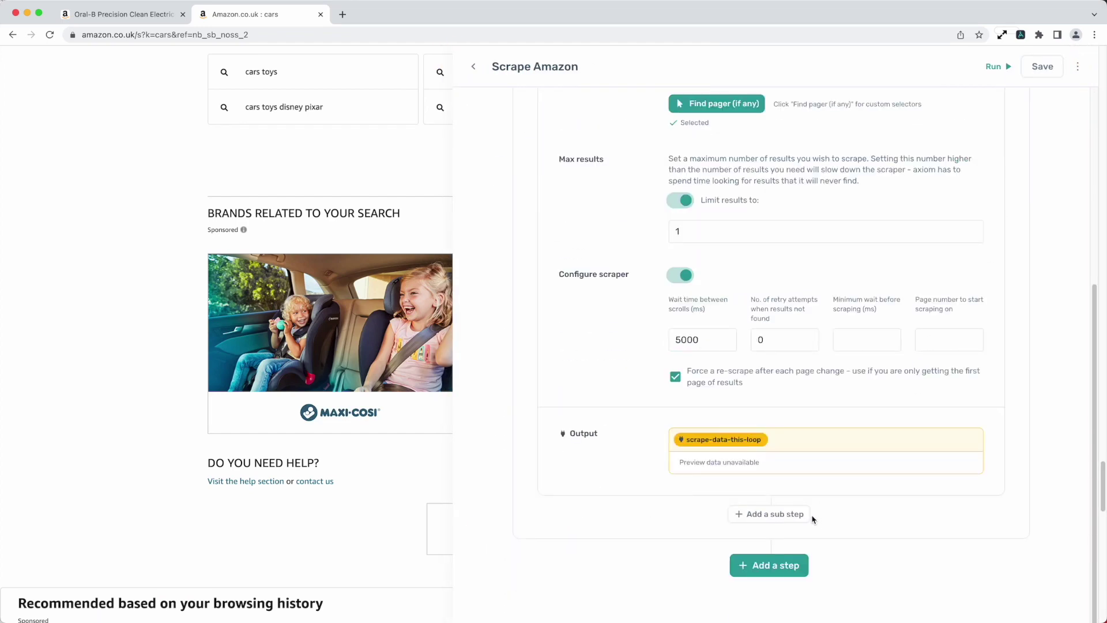
scroll(836, 312, "up", 2)
left_click(948, 420)
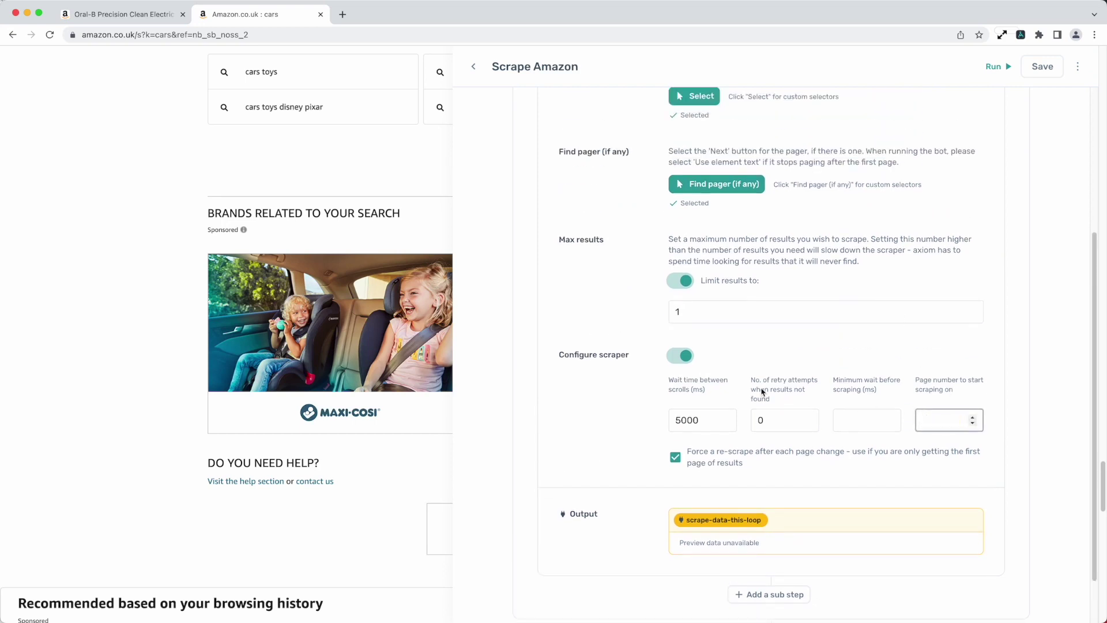
type("5")
left_click(845, 487)
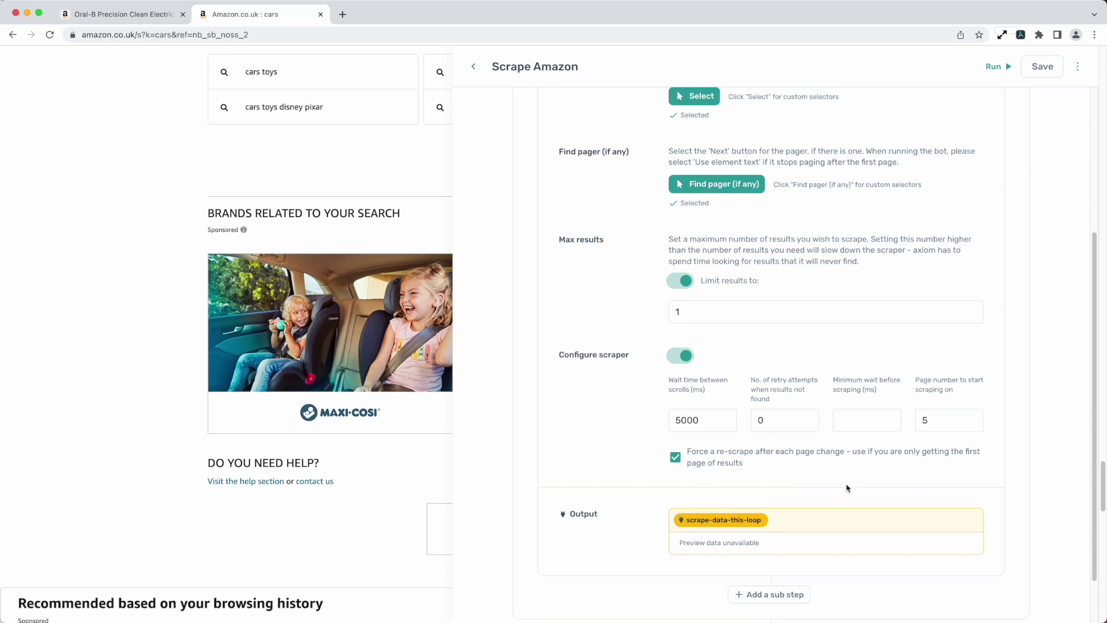